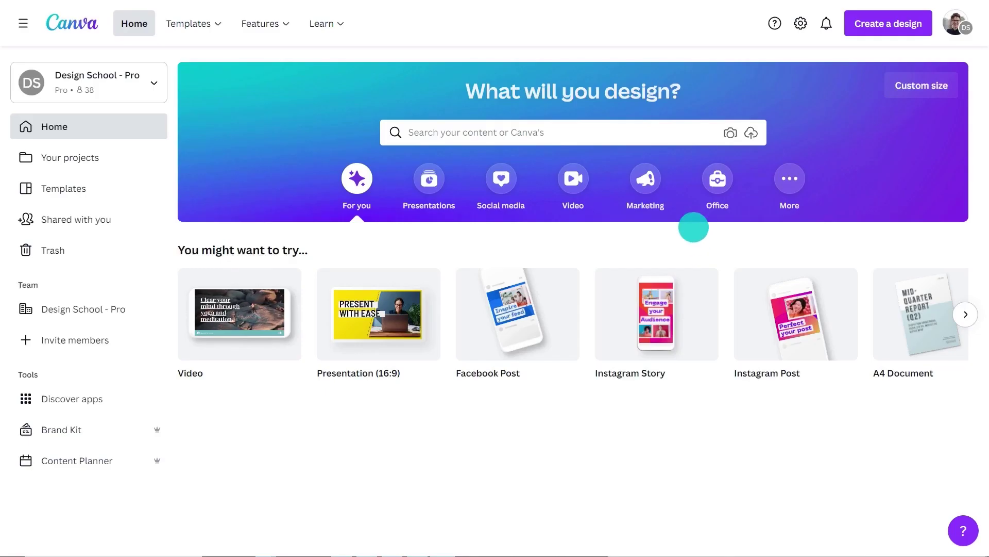
Step: Search the Canva templates for 'Youtube Intro'
{"action": "left_click", "coordinate": [679, 135]}
{"action": "type", "text": "Youtube"}
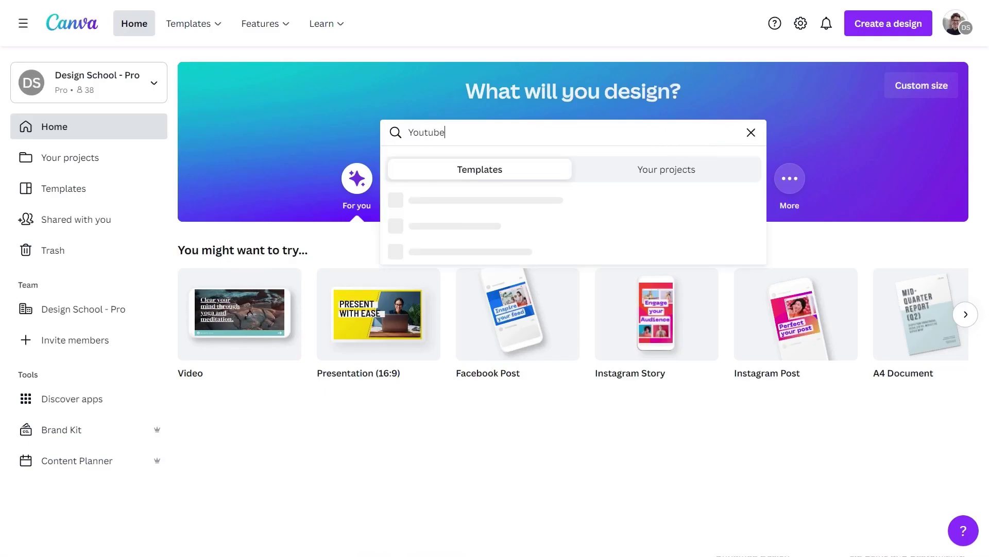
{"action": "type", "text": " Intro"}
{"action": "key", "text": "Return"}
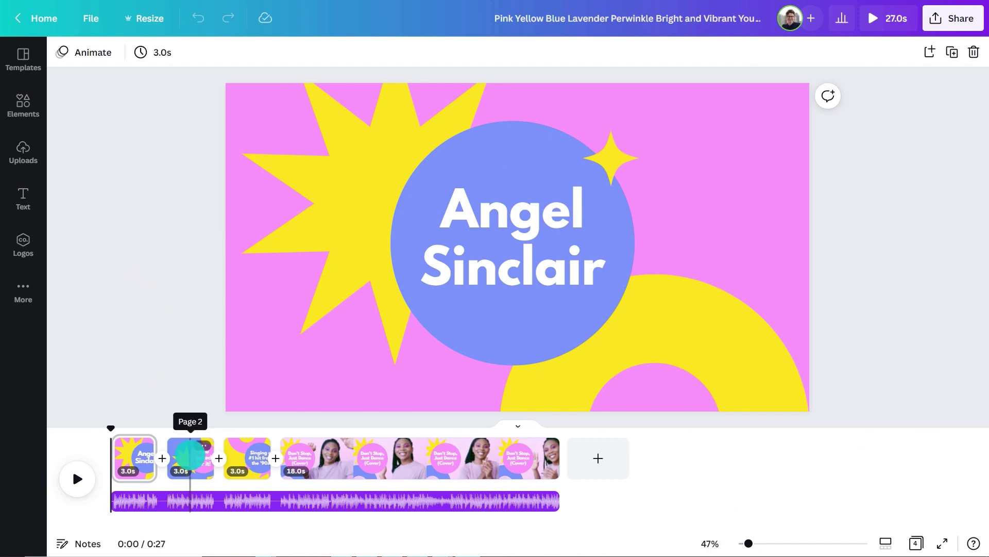
Step: Delete the 'You asked for it!' page and trim the long dancing clip to a few seconds
{"action": "left_click", "coordinate": [190, 455]}
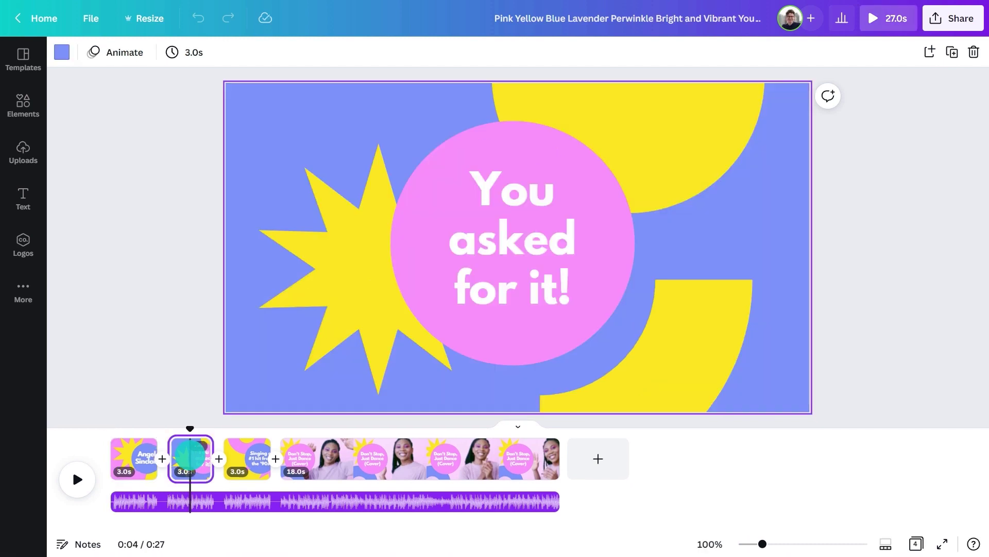
{"action": "key", "text": "Delete"}
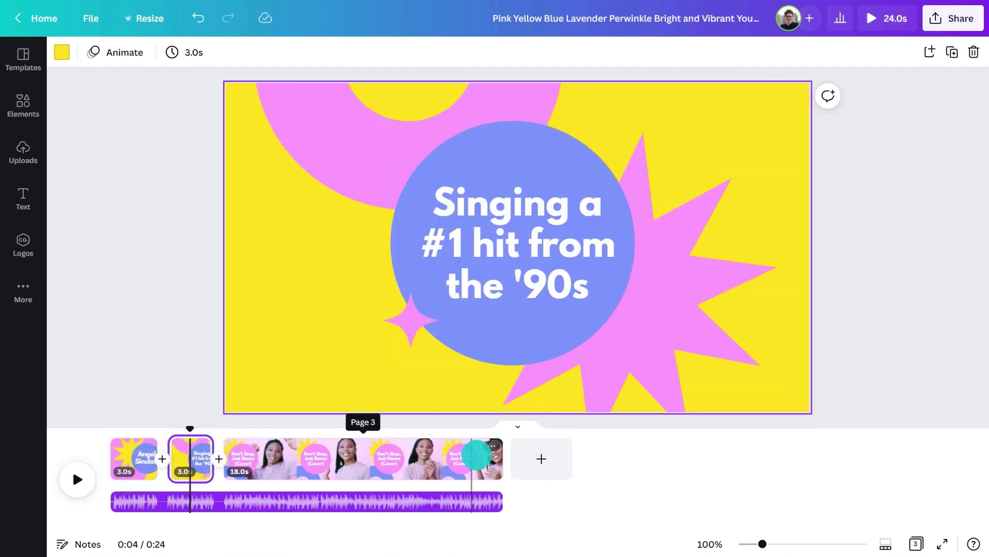
{"action": "left_click_drag", "start_coordinate": [500, 457], "coordinate": [261, 467]}
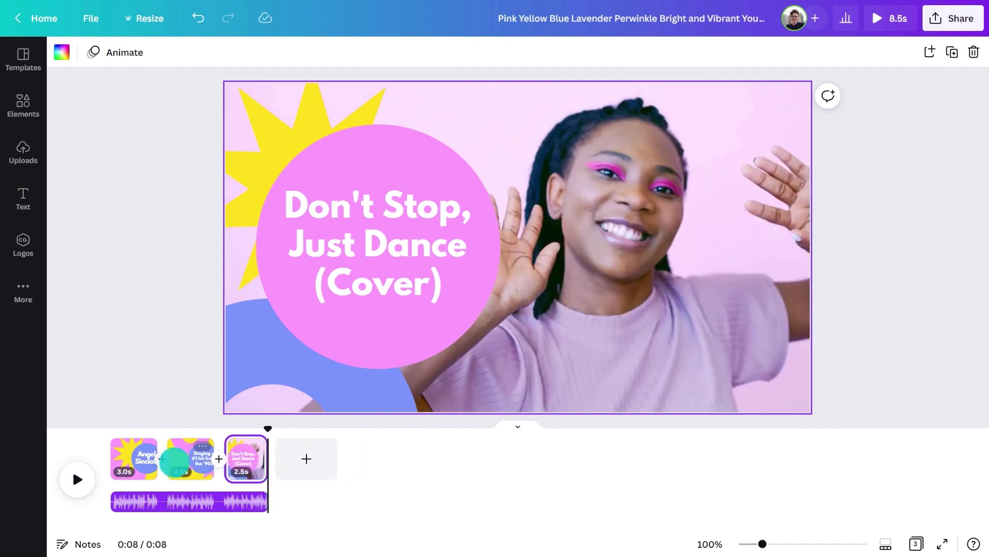
Step: Clear every element from the first page, leaving it plain pink
{"action": "left_click", "coordinate": [135, 458]}
{"action": "left_click_drag", "start_coordinate": [195, 107], "coordinate": [683, 373]}
{"action": "key", "text": "Delete"}
Step: Put the uploaded salad photo on page 1 with an enlarged, centred NOURISH graphic
{"action": "left_click", "coordinate": [23, 152]}
{"action": "scroll", "coordinate": [51, 181], "scroll_direction": "down", "scroll_amount": 4}
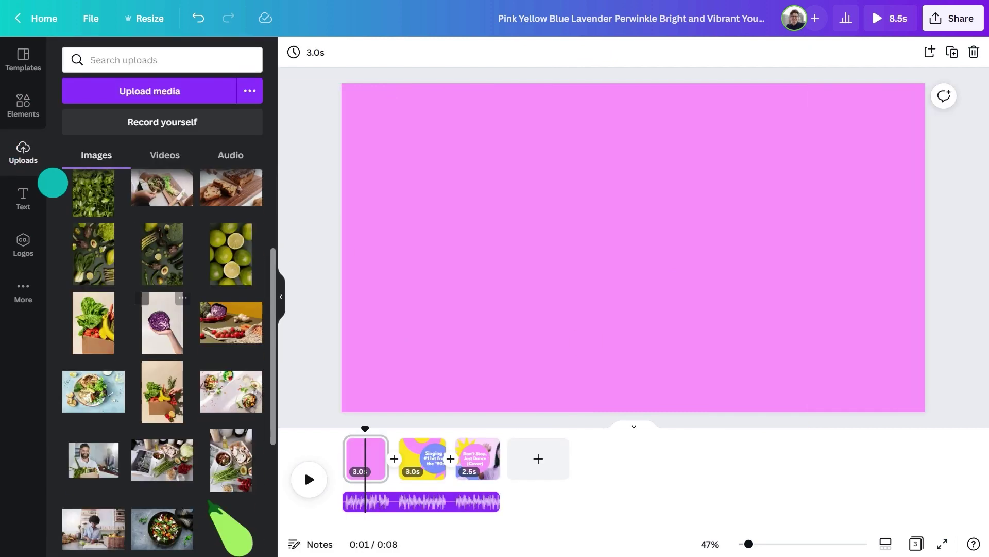
{"action": "left_click_drag", "start_coordinate": [231, 347], "coordinate": [349, 326]}
{"action": "scroll", "coordinate": [129, 258], "scroll_direction": "up", "scroll_amount": 4}
{"action": "left_click_drag", "start_coordinate": [92, 211], "coordinate": [474, 147]}
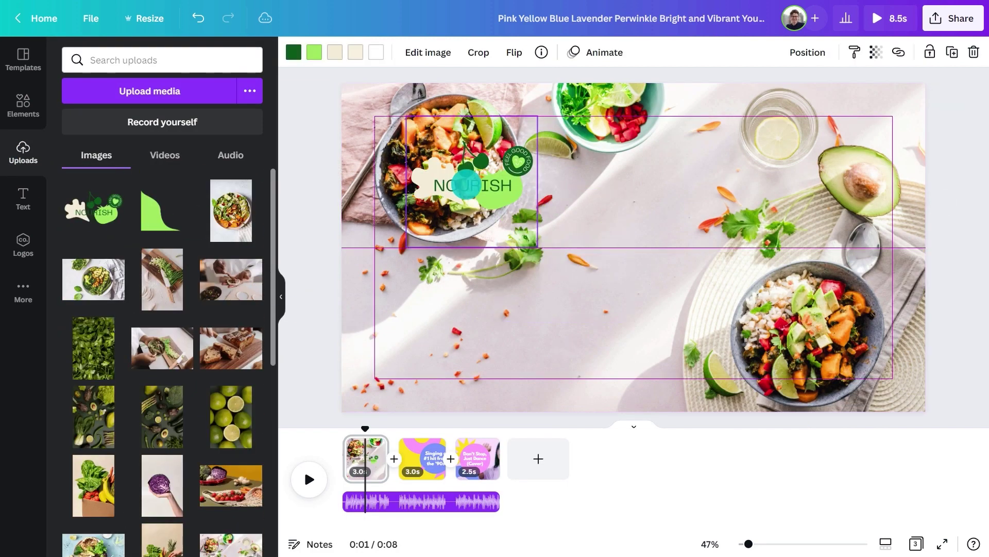
{"action": "left_click_drag", "start_coordinate": [541, 242], "coordinate": [828, 419]}
{"action": "left_click_drag", "start_coordinate": [652, 331], "coordinate": [706, 302]}
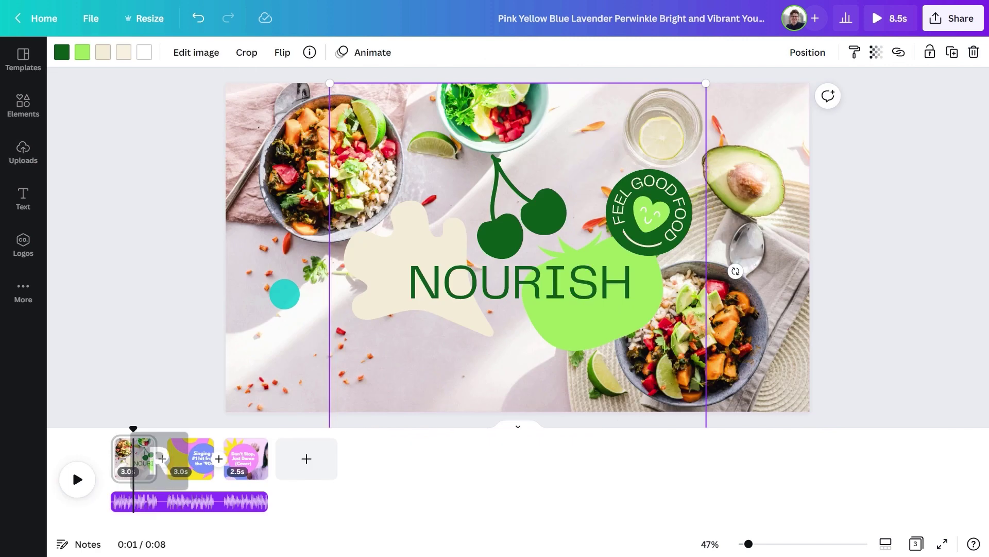
Step: Try a dark green full-page rectangle with transparency, then delete it
{"action": "key", "text": "r"}
{"action": "left_click", "coordinate": [294, 52]}
{"action": "left_click", "coordinate": [110, 119]}
{"action": "left_click", "coordinate": [303, 247]}
{"action": "left_click_drag", "start_coordinate": [303, 248], "coordinate": [265, 210]}
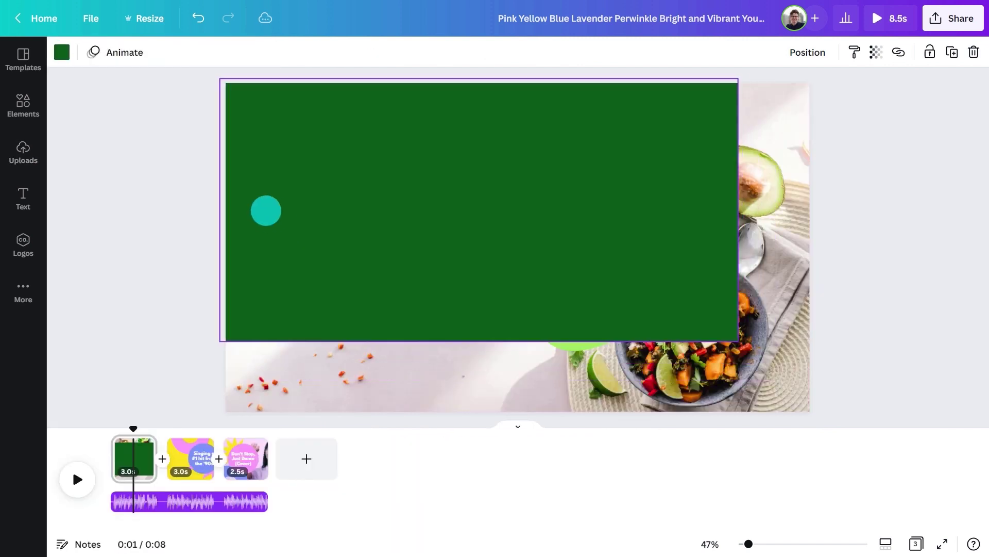
{"action": "left_click_drag", "start_coordinate": [742, 346], "coordinate": [807, 411]}
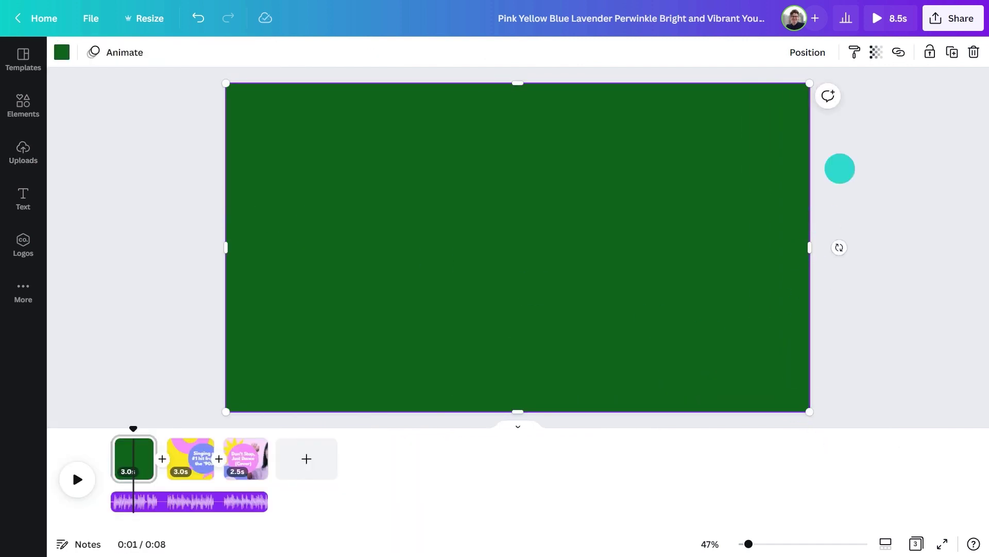
{"action": "left_click", "coordinate": [876, 52]}
{"action": "type", "text": "20"}
{"action": "right_click", "coordinate": [779, 146]}
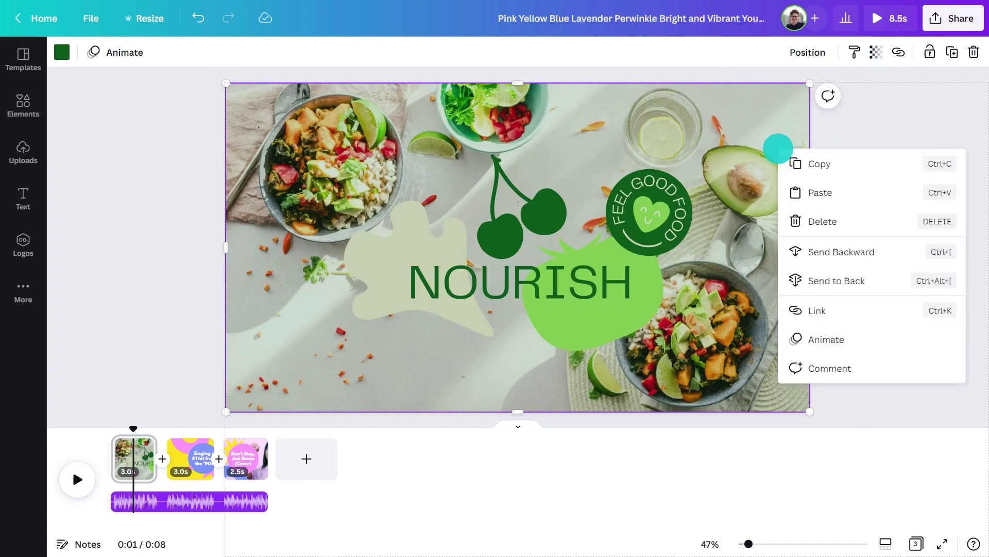
{"action": "left_click", "coordinate": [820, 221]}
Step: Empty page 2 and fill it with the uploaded cooking video
{"action": "left_click", "coordinate": [187, 462]}
{"action": "key", "text": "ctrl+a"}
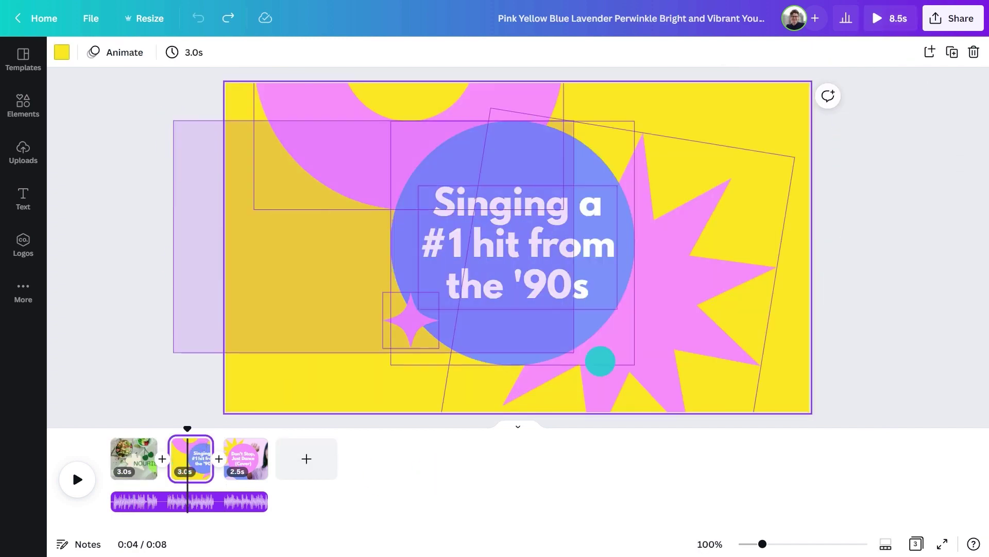
{"action": "key", "text": "Delete"}
{"action": "left_click", "coordinate": [22, 152]}
{"action": "left_click", "coordinate": [164, 155]}
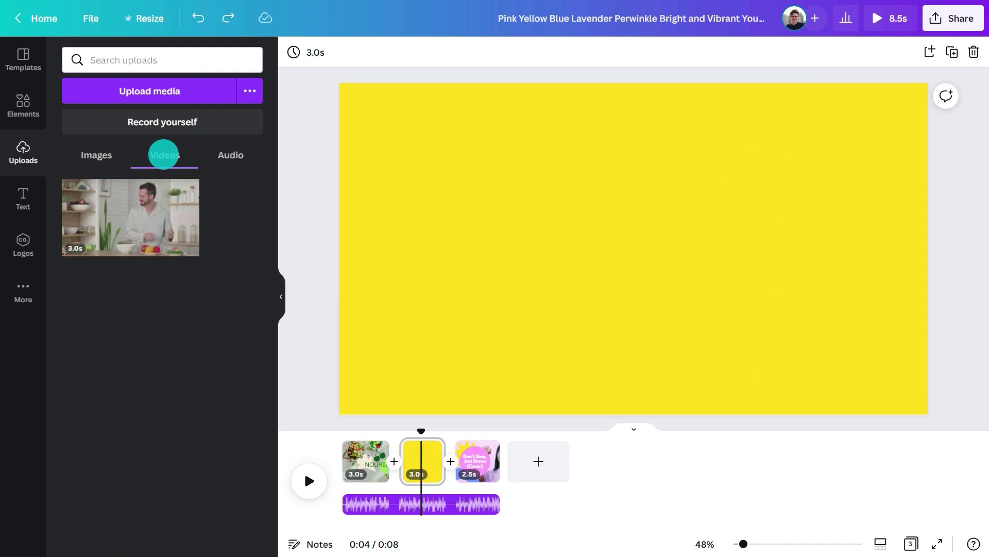
{"action": "left_click_drag", "start_coordinate": [185, 201], "coordinate": [353, 205]}
Step: Add the green blob shape to page 2, enlarged and rotated over the video's upper left
{"action": "left_click", "coordinate": [96, 155]}
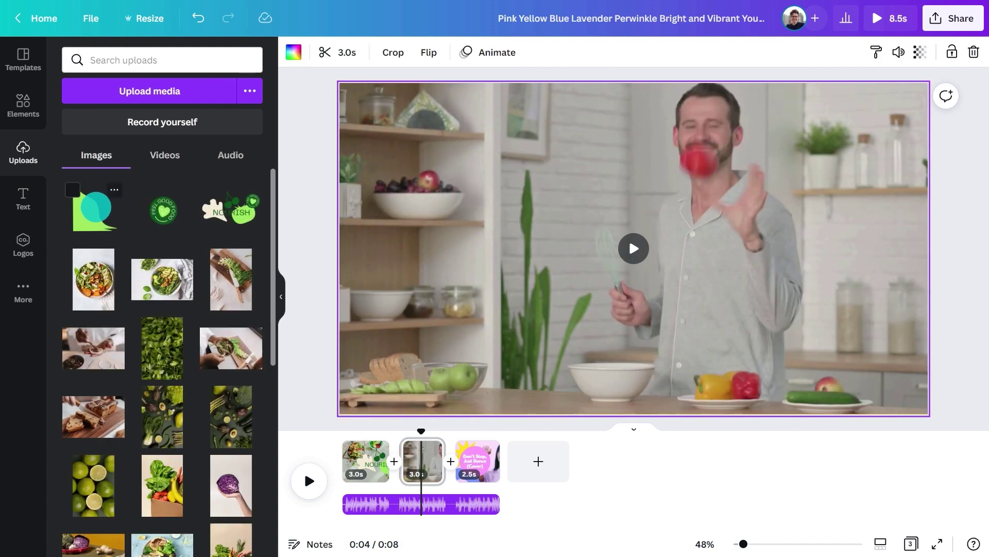
{"action": "left_click", "coordinate": [89, 211]}
{"action": "left_click", "coordinate": [281, 296]}
{"action": "left_click_drag", "start_coordinate": [481, 260], "coordinate": [283, 163]}
{"action": "left_click_drag", "start_coordinate": [389, 215], "coordinate": [660, 335]}
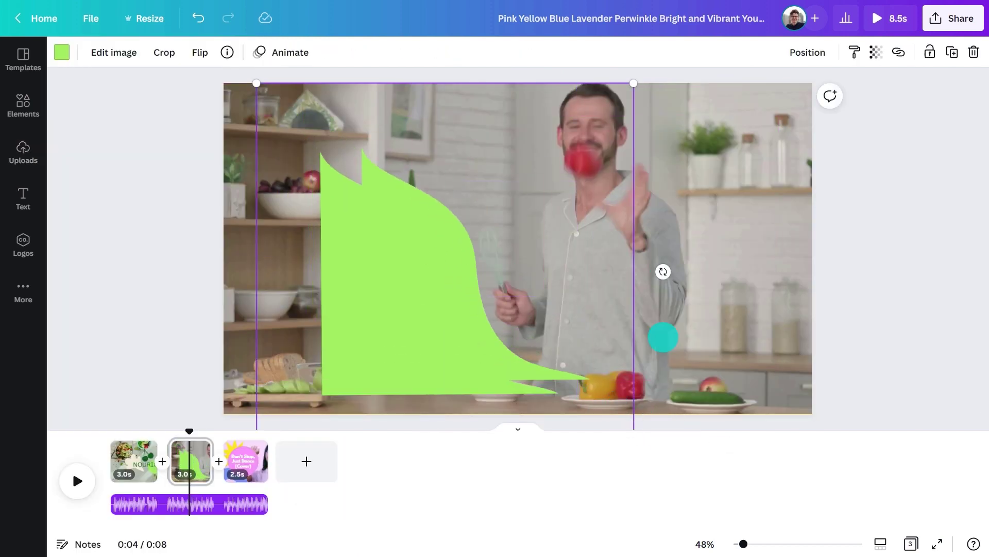
{"action": "left_click_drag", "start_coordinate": [660, 270], "coordinate": [641, 384]}
{"action": "left_click_drag", "start_coordinate": [700, 199], "coordinate": [867, 137]}
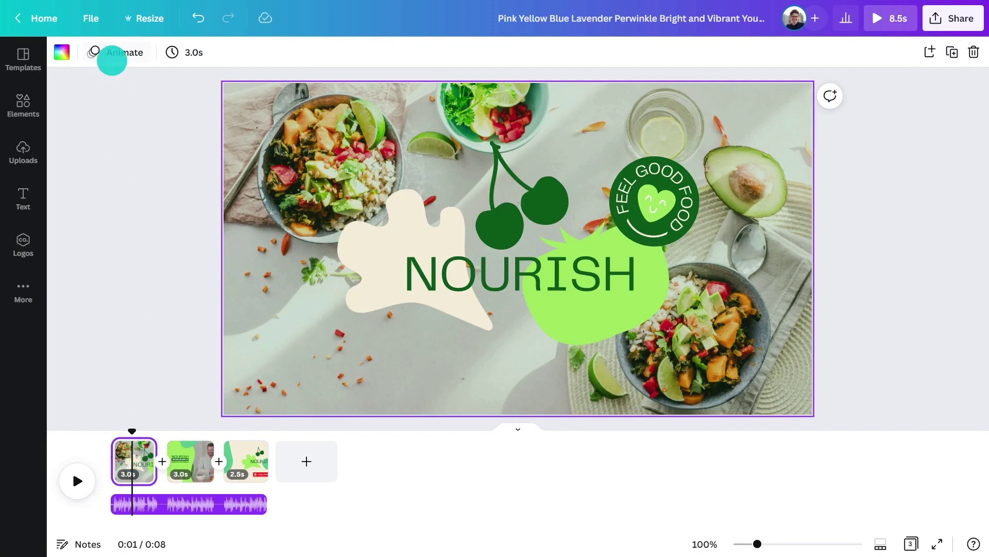
Step: Give the first page the Rise animation
{"action": "left_click", "coordinate": [111, 61]}
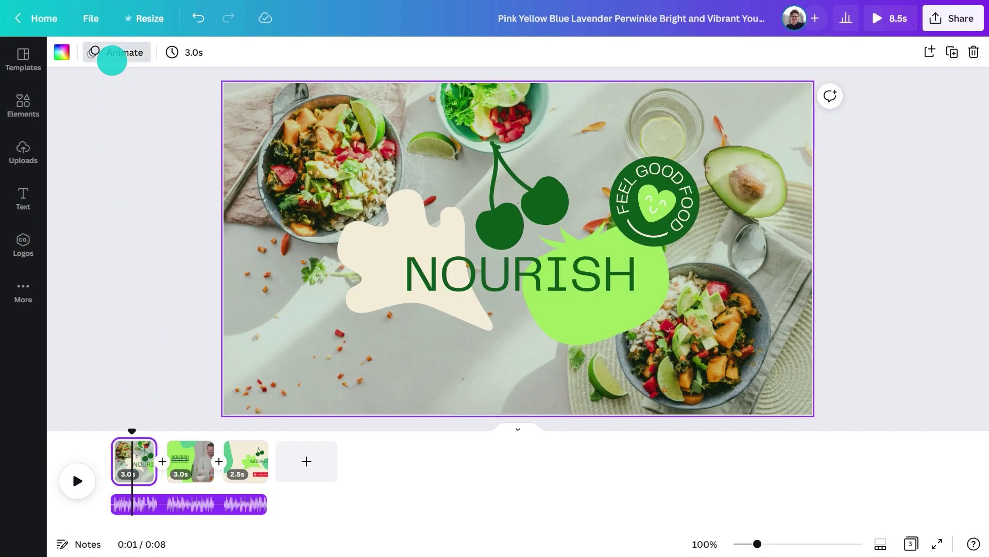
{"action": "left_click", "coordinate": [98, 131]}
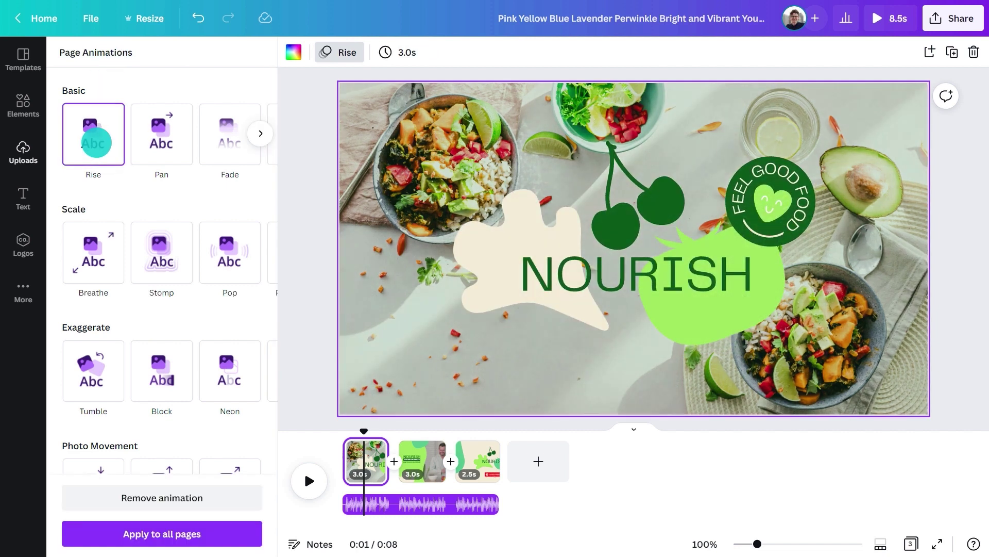
{"action": "left_click", "coordinate": [304, 213]}
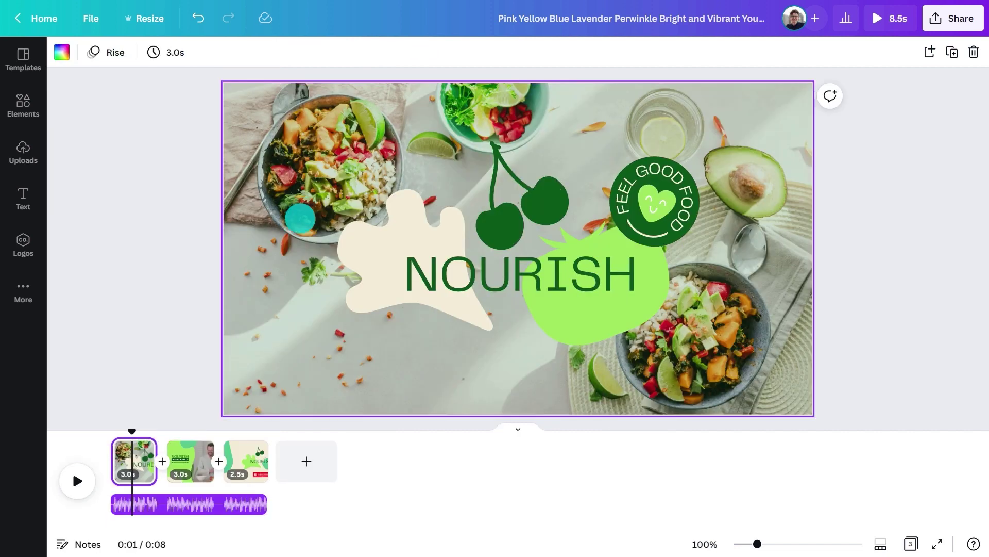
Step: Add Match & Move transitions after page 1 and between pages 2 and 3
{"action": "left_click", "coordinate": [163, 466]}
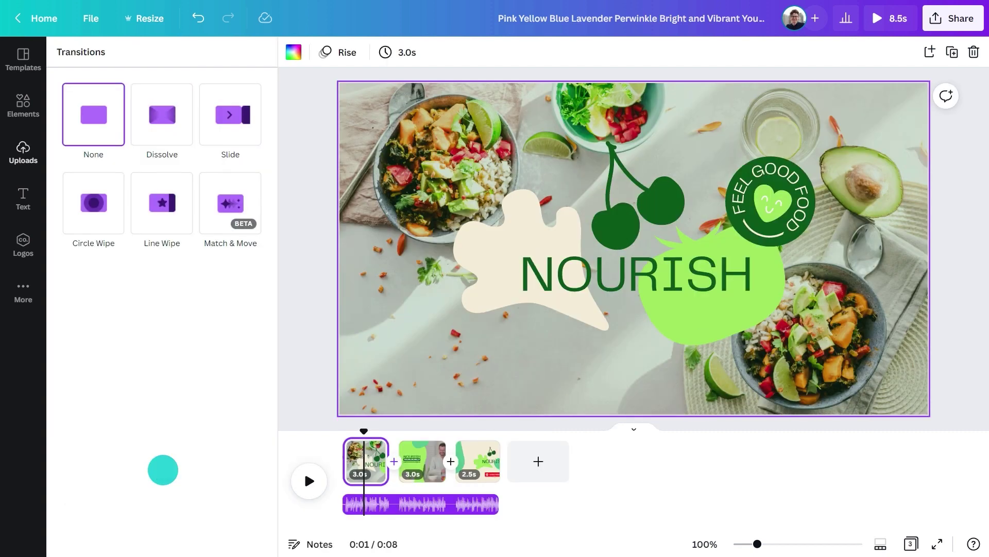
{"action": "left_click", "coordinate": [227, 222]}
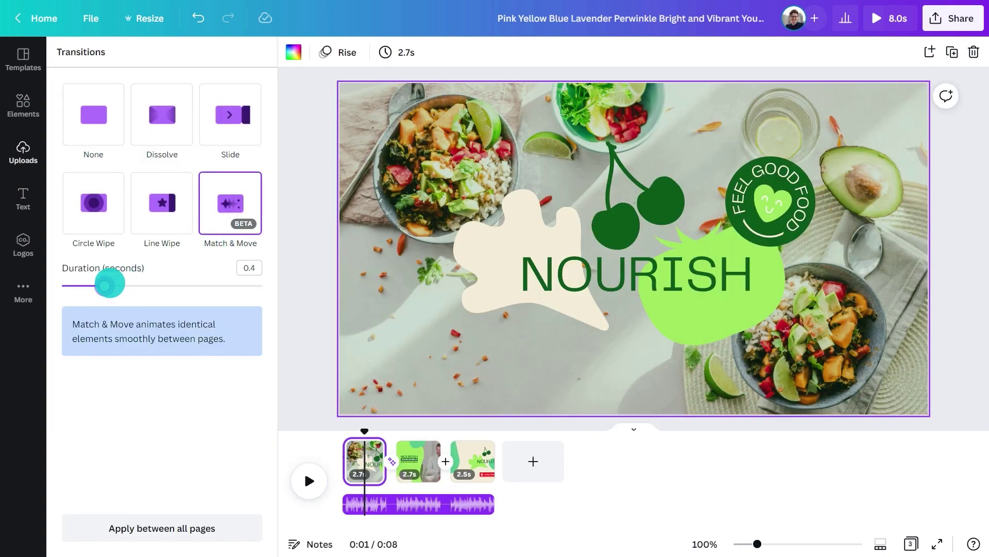
{"action": "left_click", "coordinate": [280, 320]}
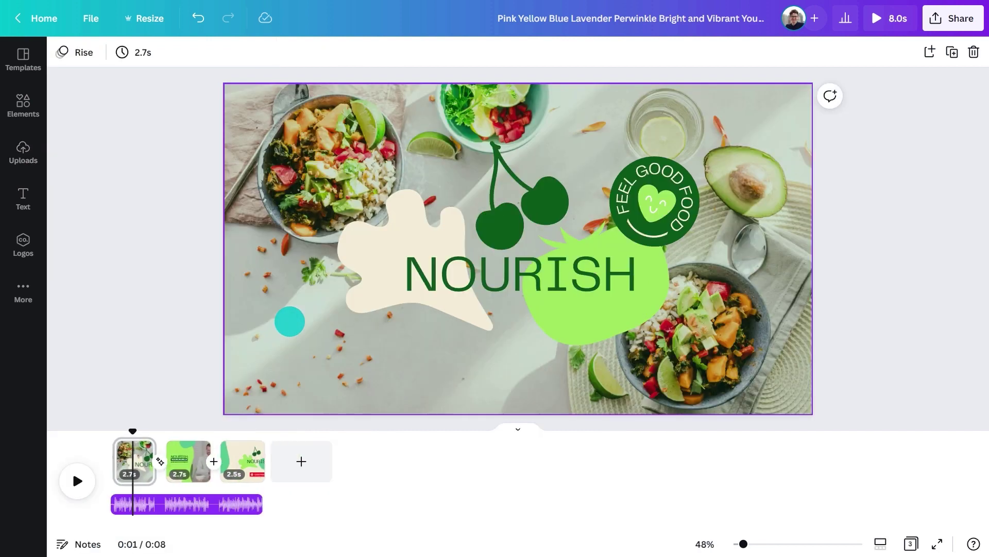
{"action": "left_click", "coordinate": [214, 470]}
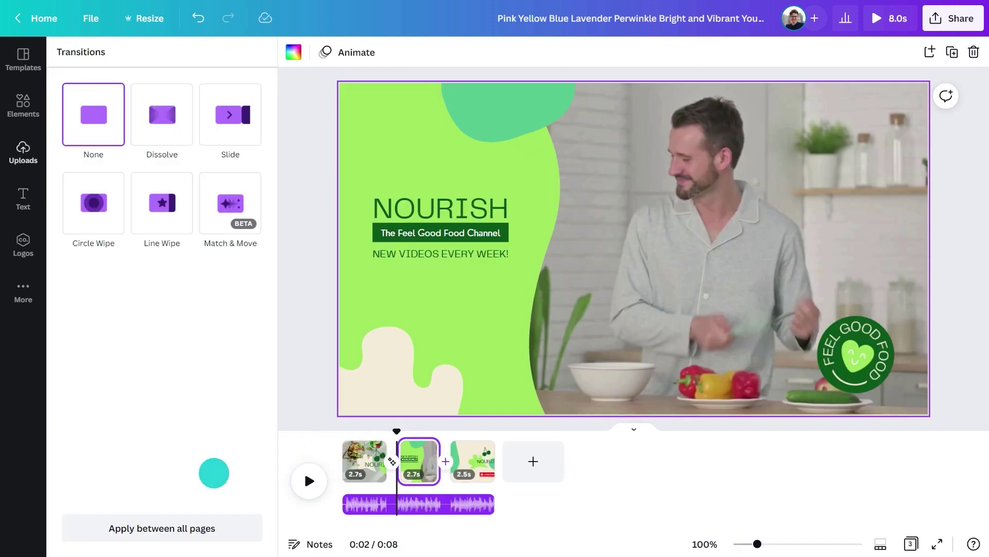
{"action": "left_click", "coordinate": [221, 226]}
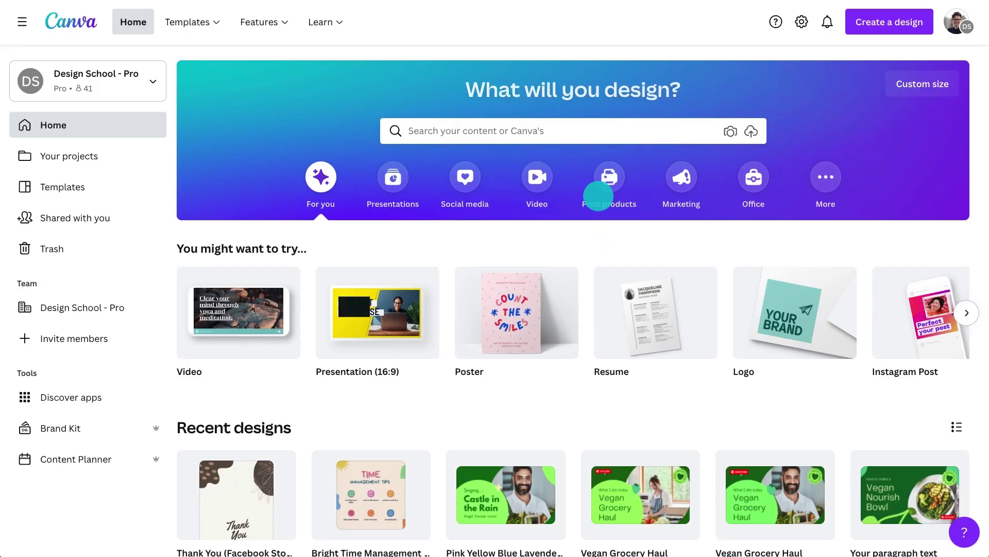
Step: Search the templates for video and start a blank 5-second video design
{"action": "left_click", "coordinate": [577, 132]}
{"action": "type", "text": "video"}
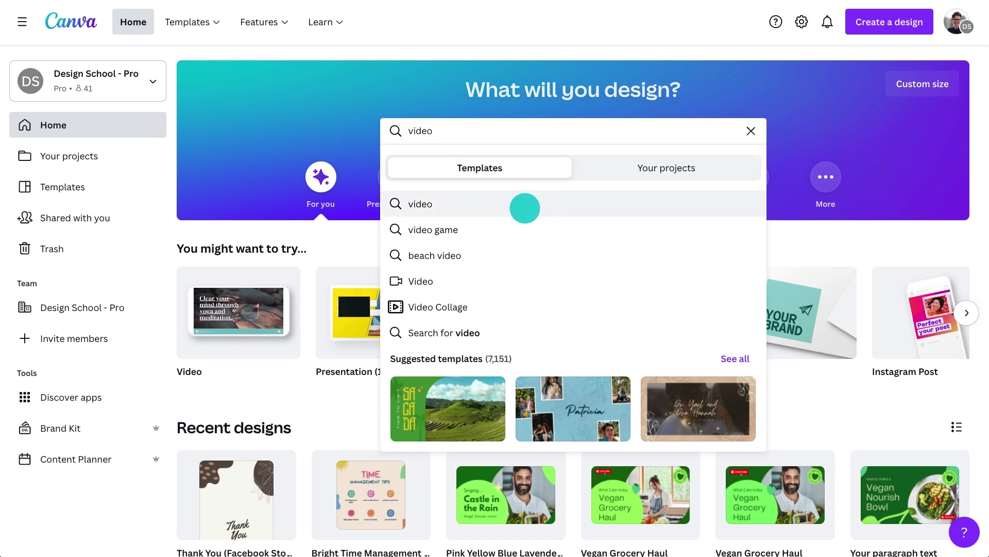
{"action": "left_click", "coordinate": [525, 208]}
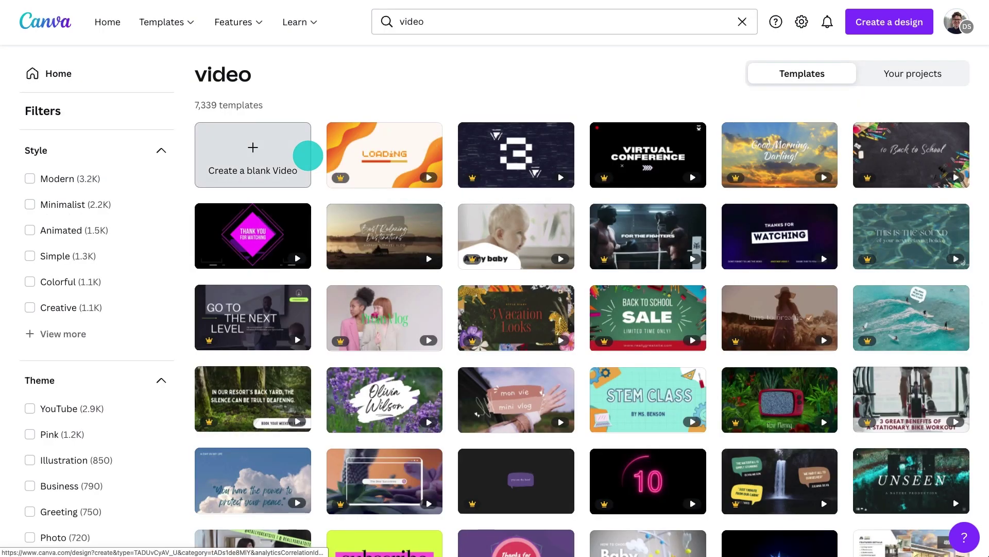
{"action": "left_click", "coordinate": [252, 155]}
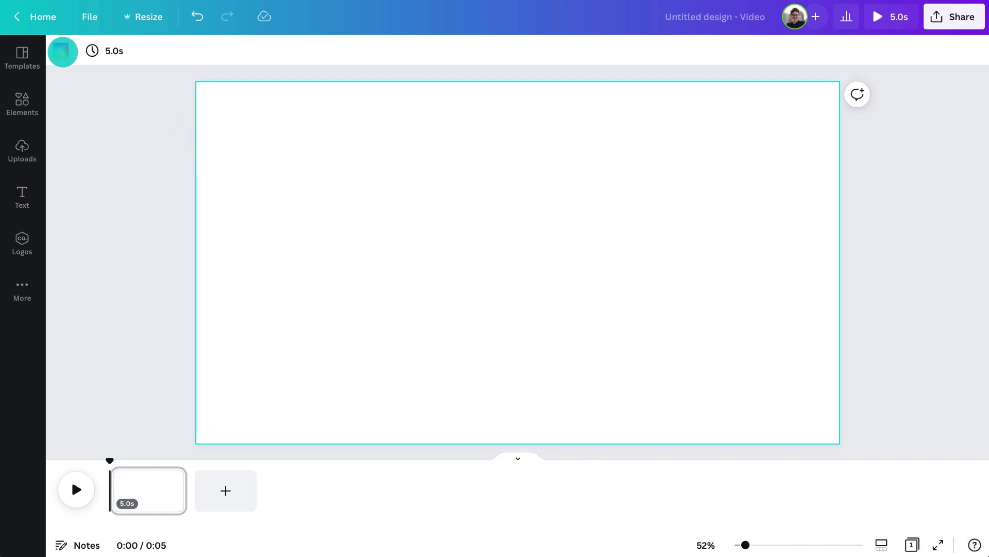
Step: Set the uploaded food-bowl photo as the page background and browse the stock video clips
{"action": "left_click", "coordinate": [60, 51]}
{"action": "left_click", "coordinate": [22, 145]}
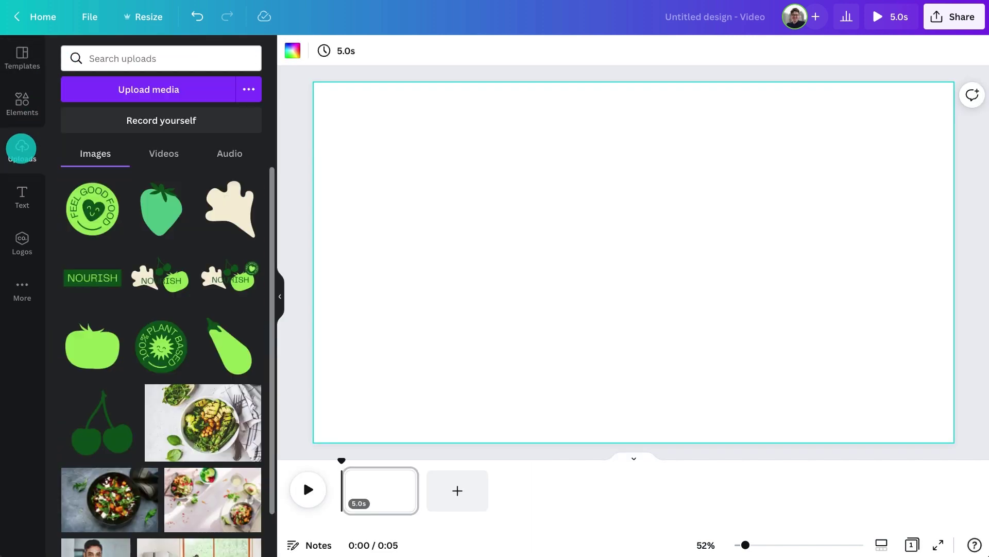
{"action": "left_click_drag", "start_coordinate": [175, 419], "coordinate": [341, 211]}
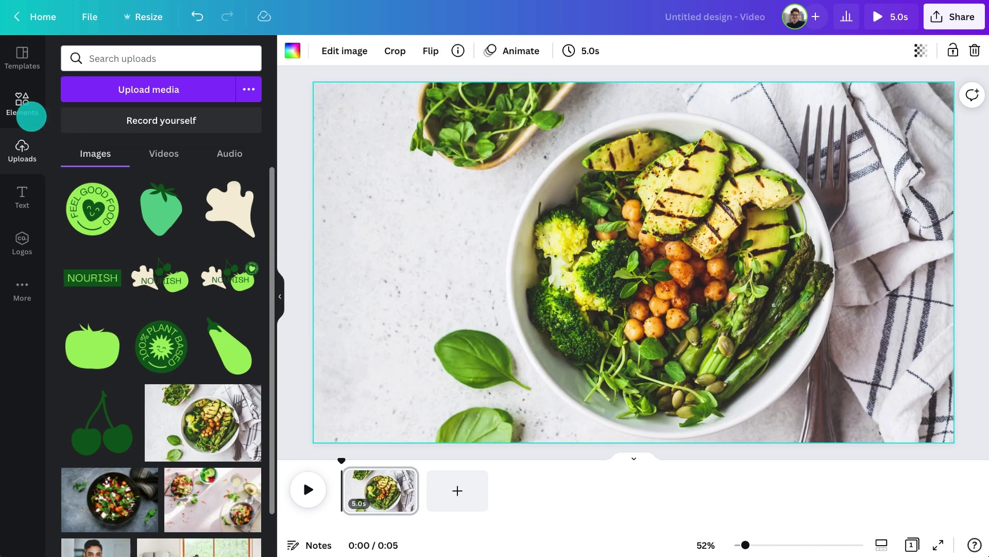
{"action": "left_click", "coordinate": [31, 116]}
{"action": "scroll", "coordinate": [184, 303], "scroll_direction": "down", "scroll_amount": 4}
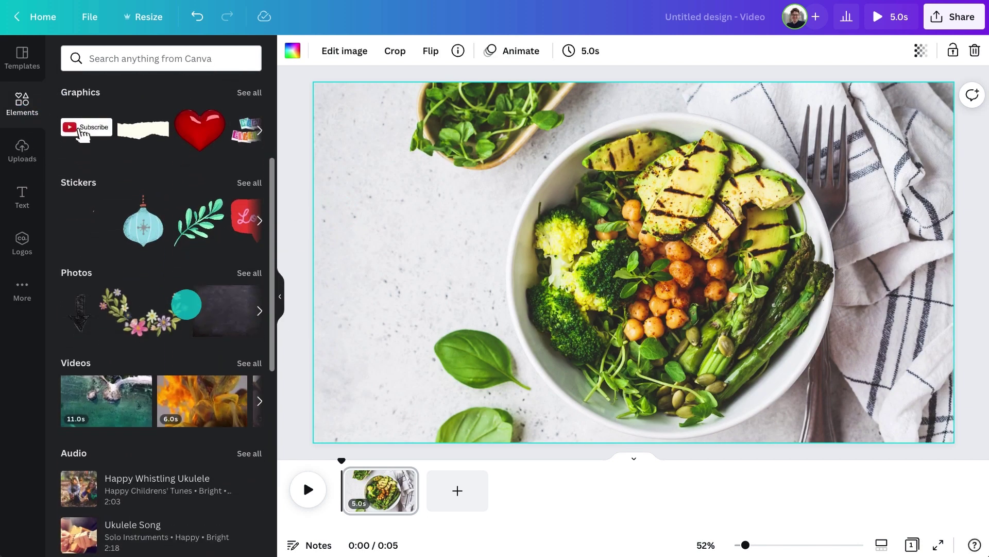
{"action": "left_click", "coordinate": [250, 362]}
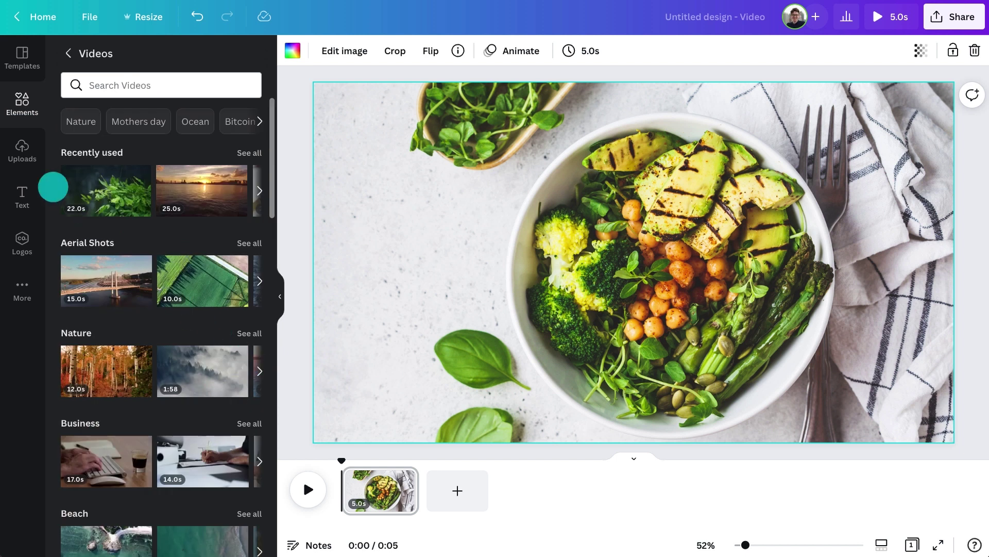
Step: Replace the photo with the uploaded salad clip, enlarged to fill the whole frame
{"action": "left_click", "coordinate": [20, 158]}
{"action": "left_click", "coordinate": [144, 154]}
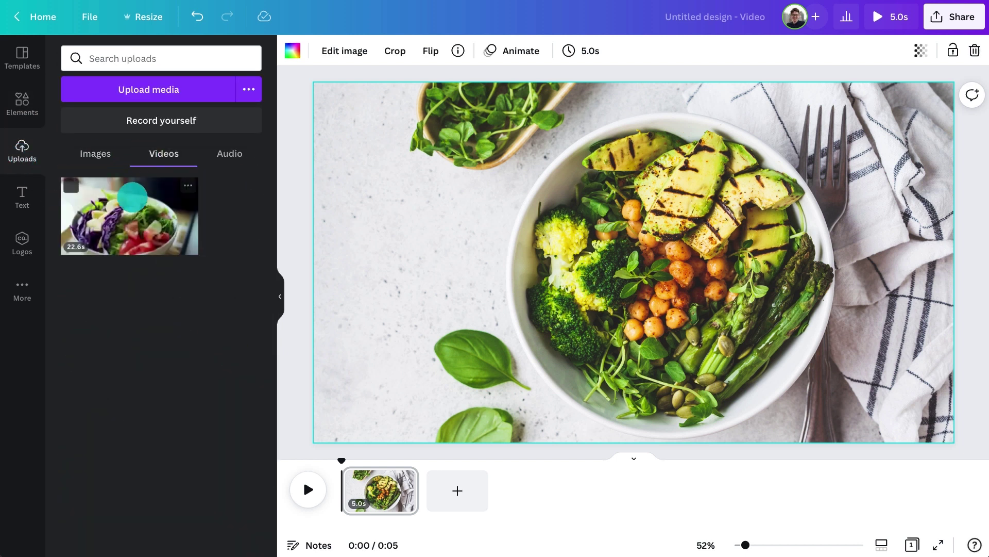
{"action": "left_click_drag", "start_coordinate": [132, 199], "coordinate": [326, 163]}
{"action": "left_click", "coordinate": [280, 288]}
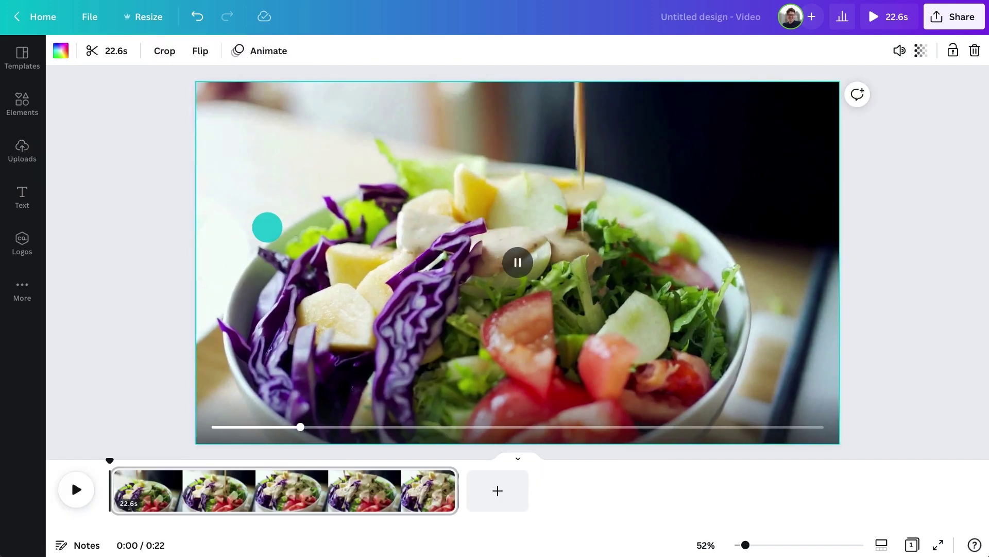
{"action": "double_click", "coordinate": [266, 225]}
{"action": "left_click_drag", "start_coordinate": [189, 76], "coordinate": [129, 52]}
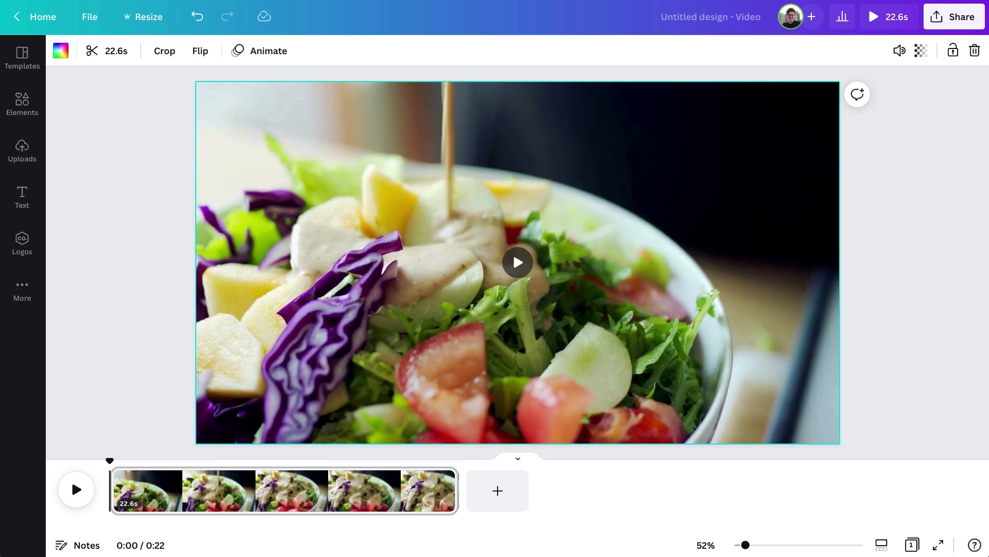
Step: Add the QUICK HEALTHY LUNCH IDEAS headline and place a blob shape on the page
{"action": "type", "text": "text"}
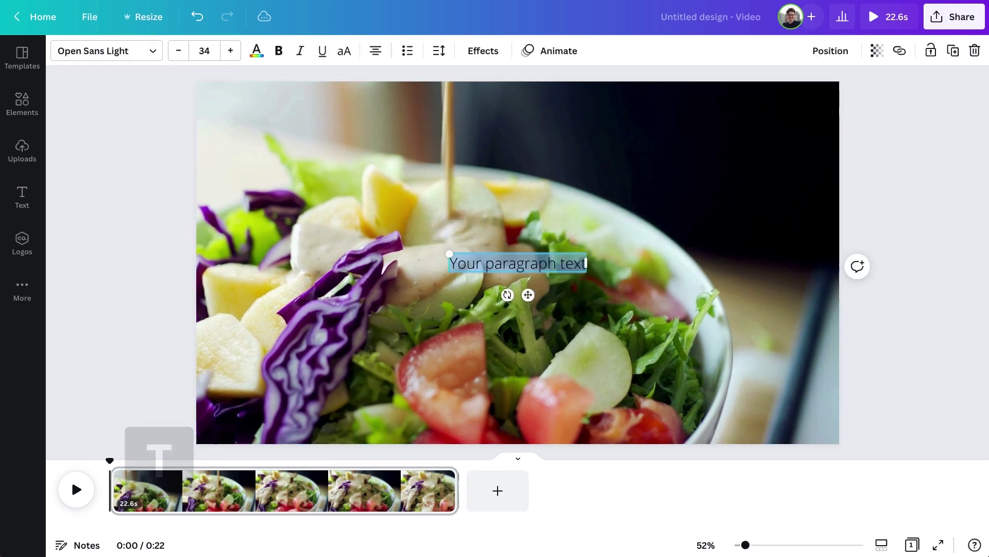
{"action": "type", "text": "QUICK HEALTHY LUNCH IDEAS"}
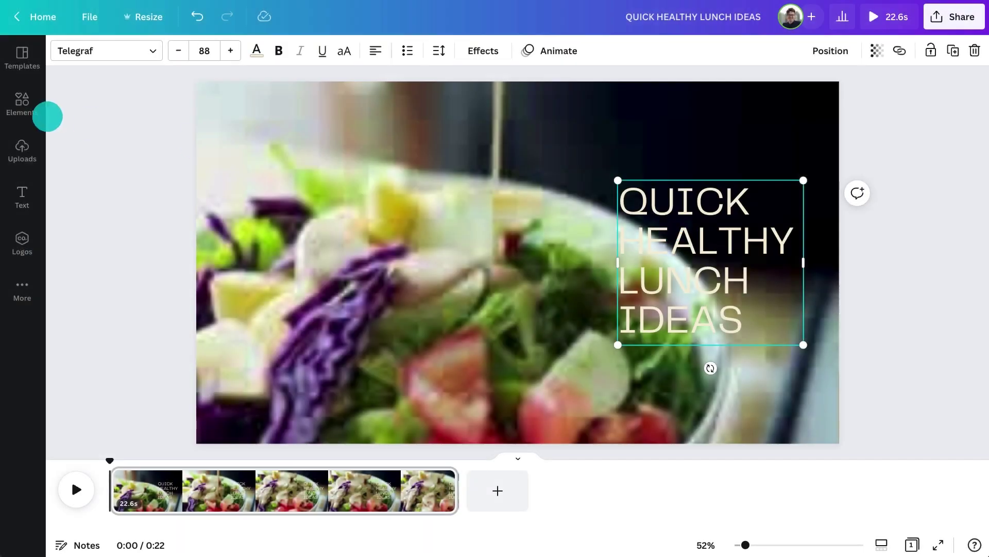
{"action": "left_click", "coordinate": [51, 106]}
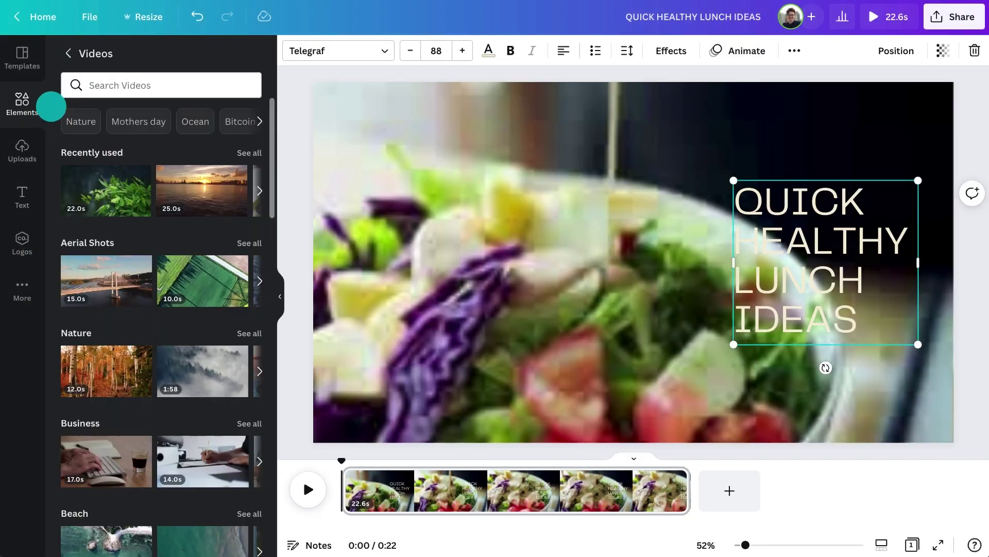
{"action": "left_click", "coordinate": [51, 106]}
{"action": "left_click_drag", "start_coordinate": [84, 159], "coordinate": [658, 206]}
{"action": "left_click", "coordinate": [278, 284]}
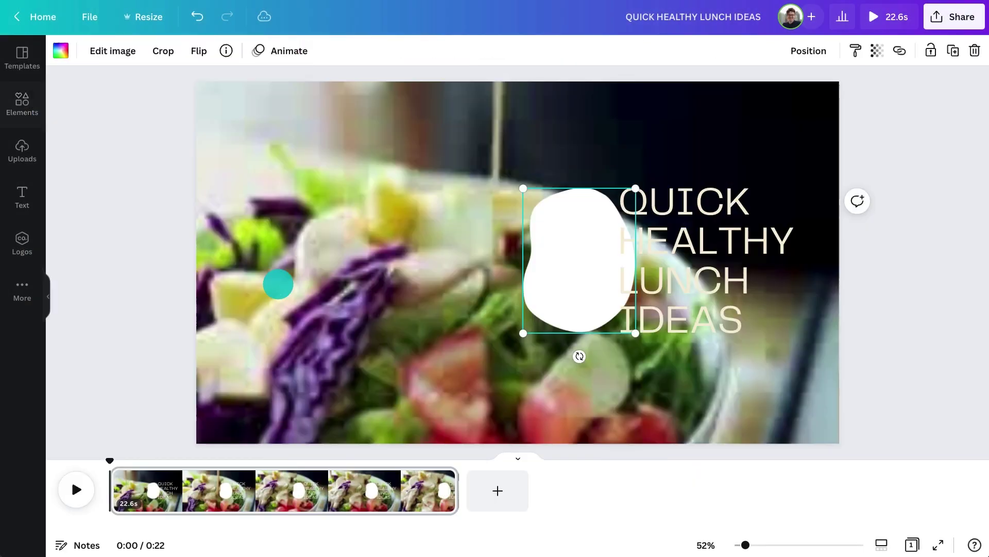
Step: Colour the blobs 095718 and 55c88d and trim the page to 3 seconds
{"action": "left_click", "coordinate": [60, 54]}
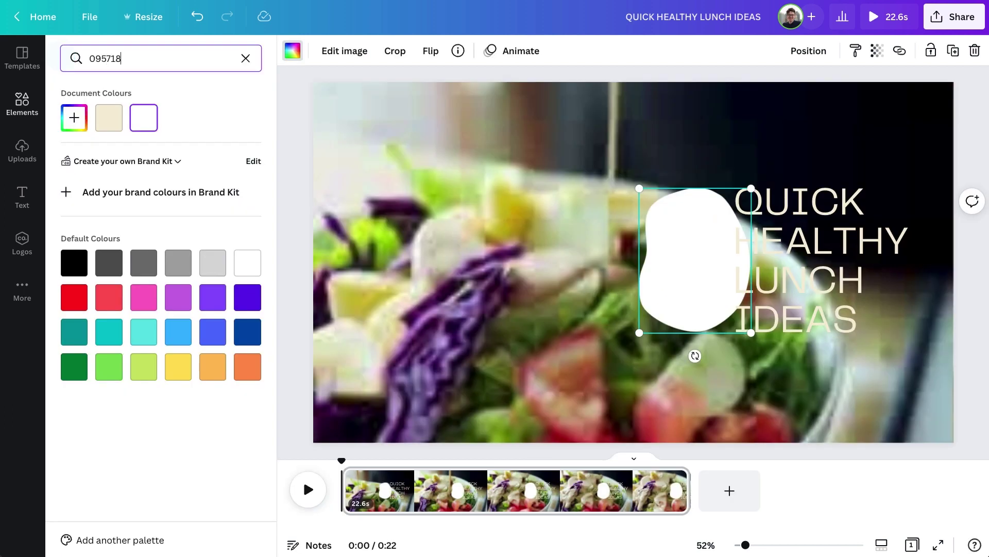
{"action": "key", "text": "Return"}
{"action": "left_click", "coordinate": [78, 113]}
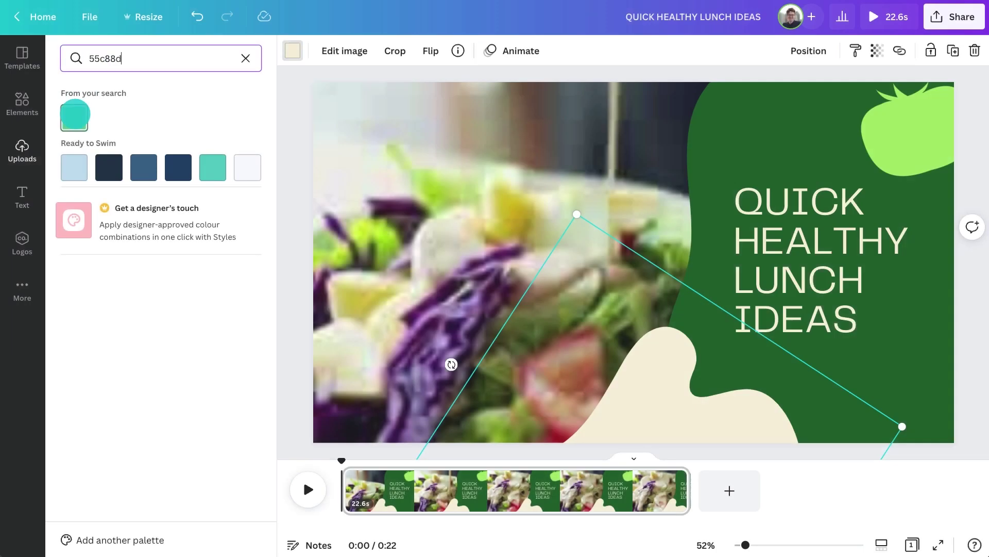
{"action": "left_click", "coordinate": [75, 115]}
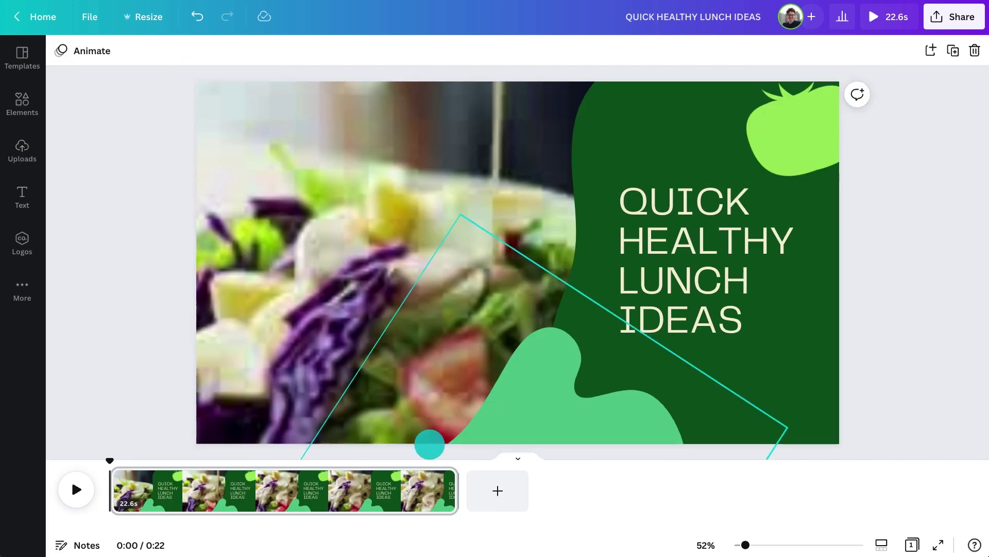
{"action": "left_click_drag", "start_coordinate": [452, 490], "coordinate": [148, 469]}
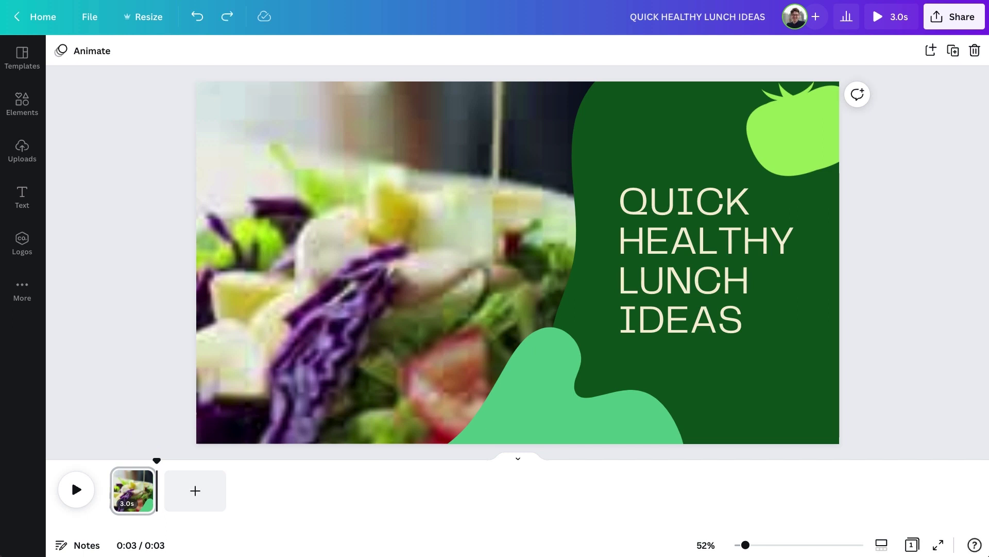
Step: Duplicate the first page and change the headline's QUICK to WEEKLY
{"action": "left_click", "coordinate": [140, 477]}
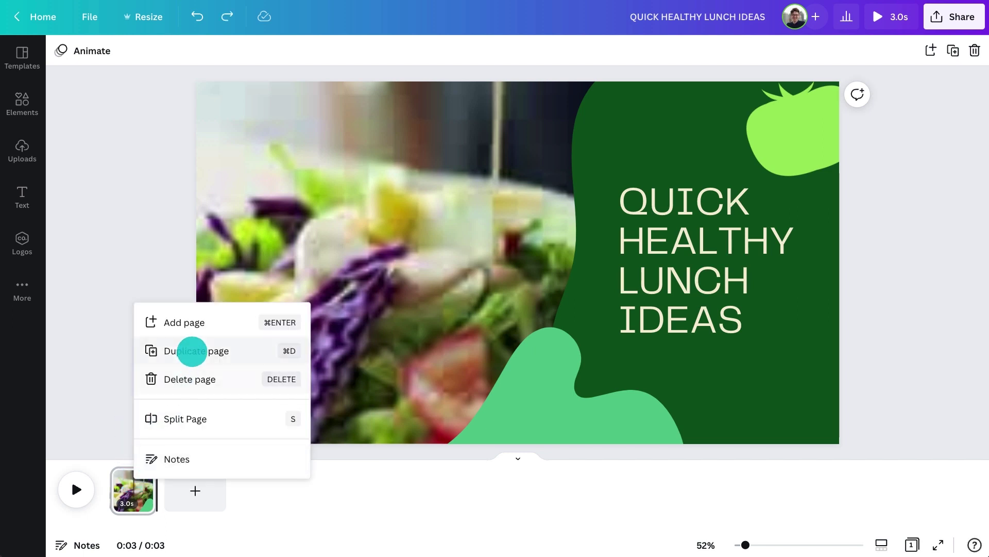
{"action": "left_click", "coordinate": [192, 350]}
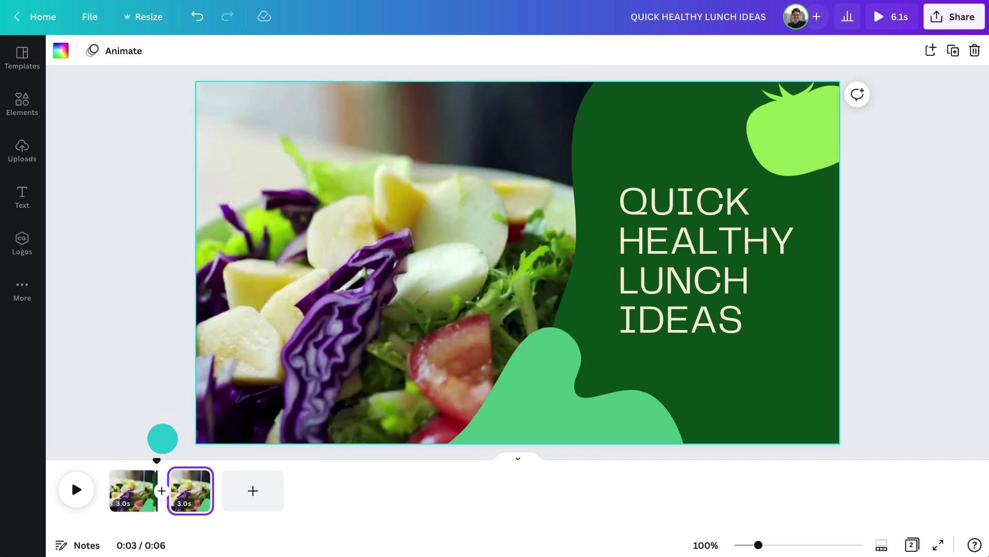
{"action": "left_click_drag", "start_coordinate": [157, 459], "coordinate": [189, 459]}
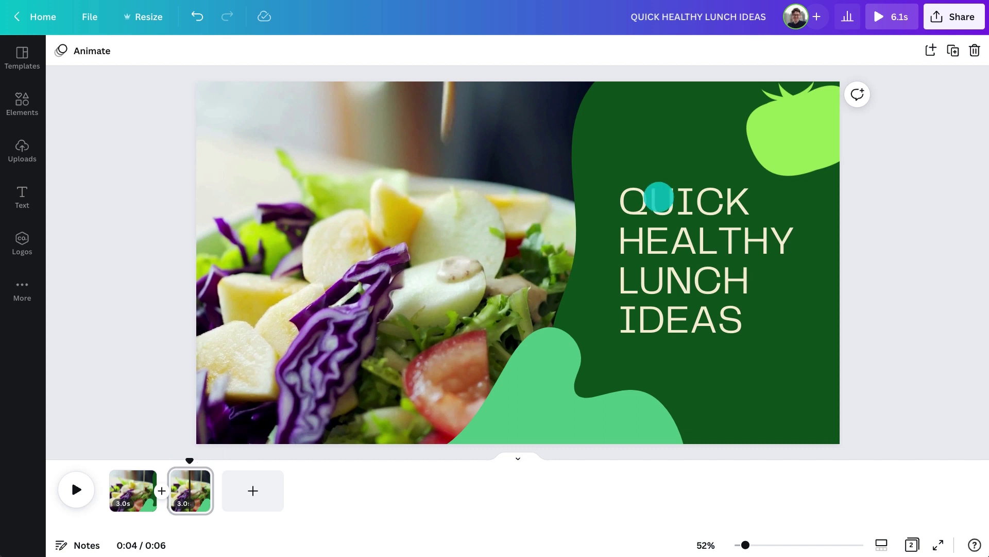
{"action": "left_click", "coordinate": [660, 197]}
{"action": "left_click_drag", "start_coordinate": [734, 194], "coordinate": [633, 200]}
{"action": "type", "text": "WEEKLY"}
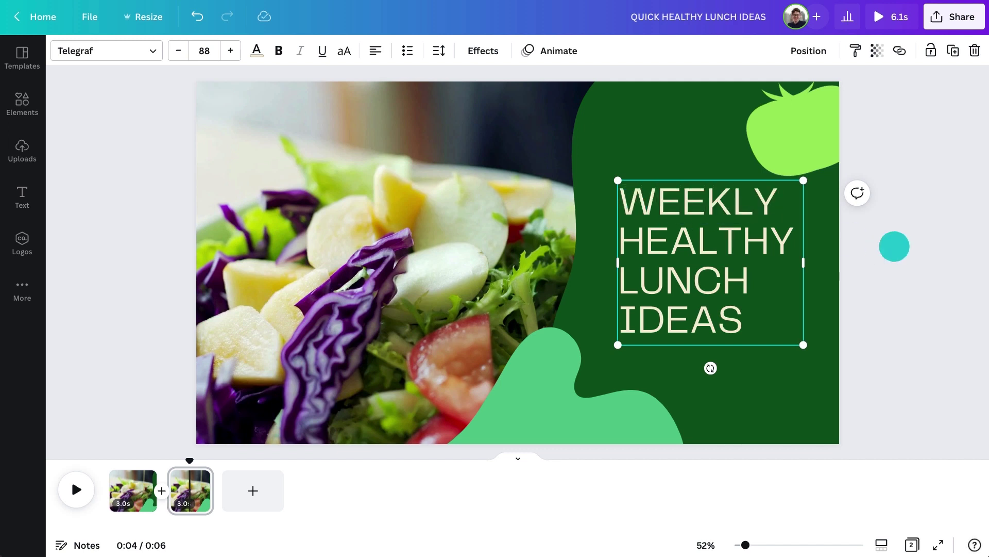
Step: Remove the tomato and light-green blob, then add cherry, FEEL GOOD FOOD and NOURISH stickers
{"action": "left_click", "coordinate": [788, 132]}
{"action": "key", "text": "Delete"}
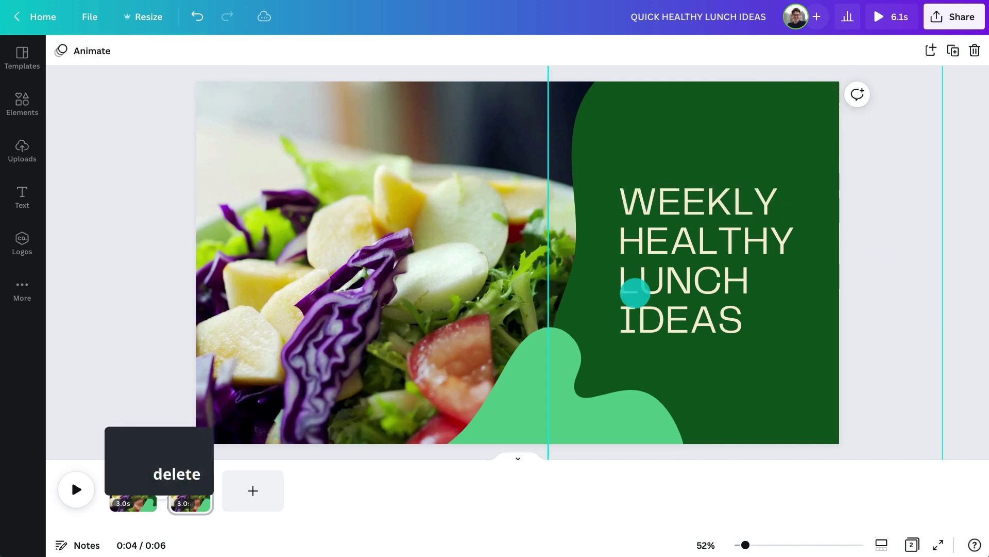
{"action": "left_click", "coordinate": [559, 371]}
{"action": "key", "text": "Delete"}
{"action": "left_click", "coordinate": [23, 150]}
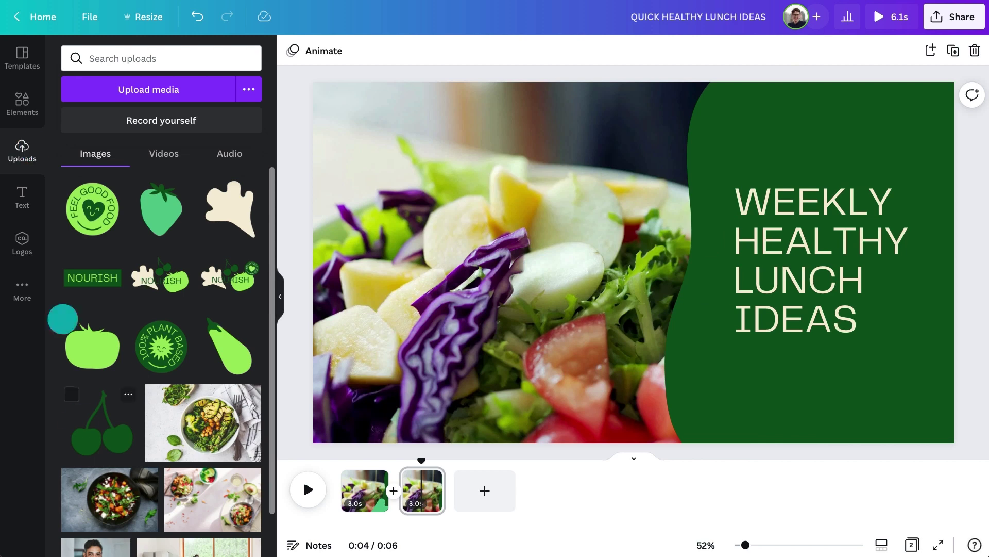
{"action": "left_click_drag", "start_coordinate": [102, 422], "coordinate": [669, 216]}
{"action": "left_click_drag", "start_coordinate": [84, 193], "coordinate": [665, 335]}
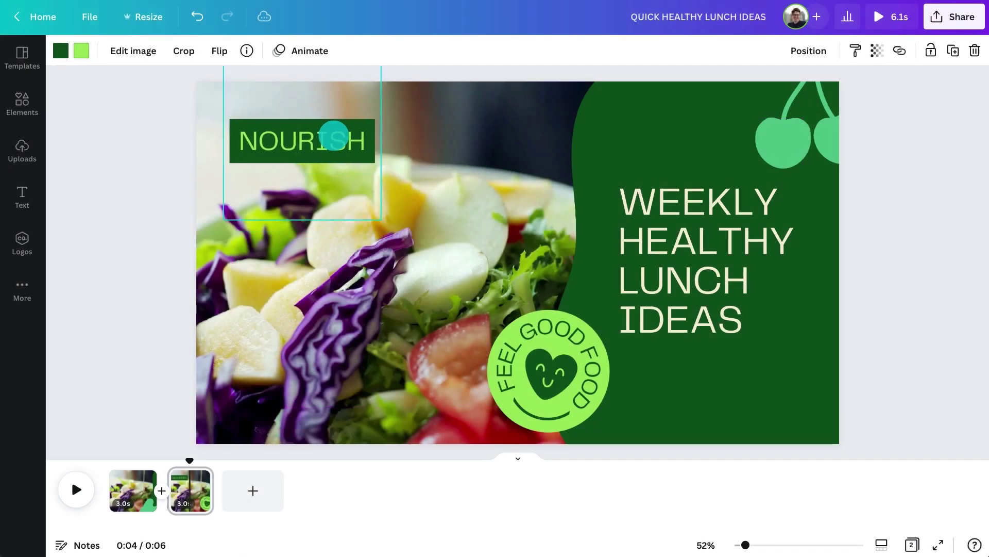
{"action": "left_click_drag", "start_coordinate": [334, 135], "coordinate": [339, 134]}
{"action": "left_click", "coordinate": [165, 184]}
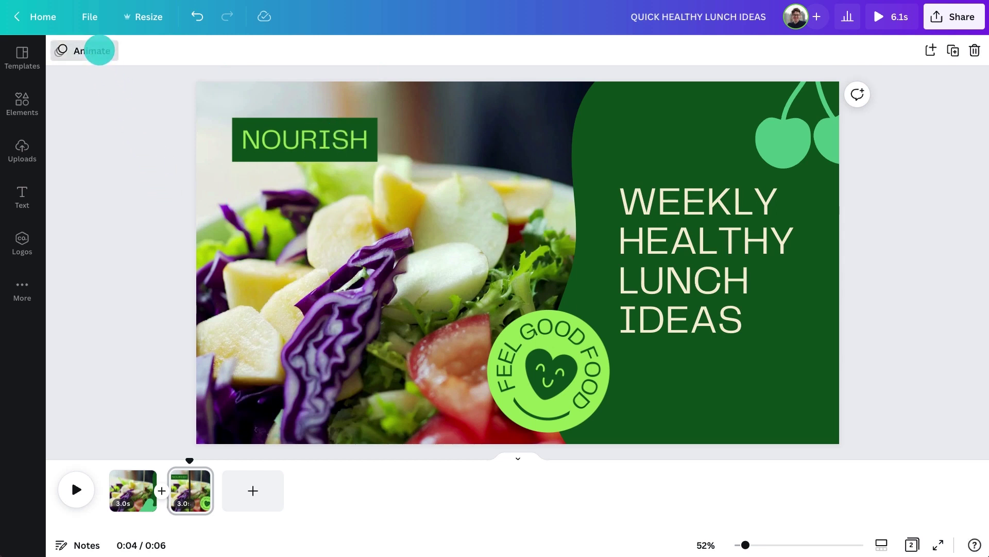
Step: Choose the Tumble page animation and apply it to all pages
{"action": "left_click", "coordinate": [99, 50]}
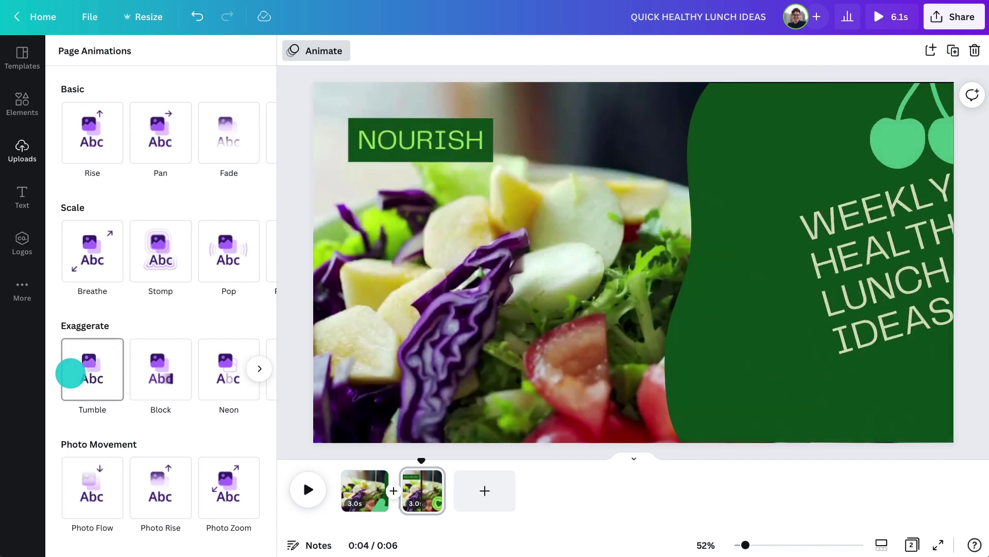
{"action": "left_click", "coordinate": [71, 373]}
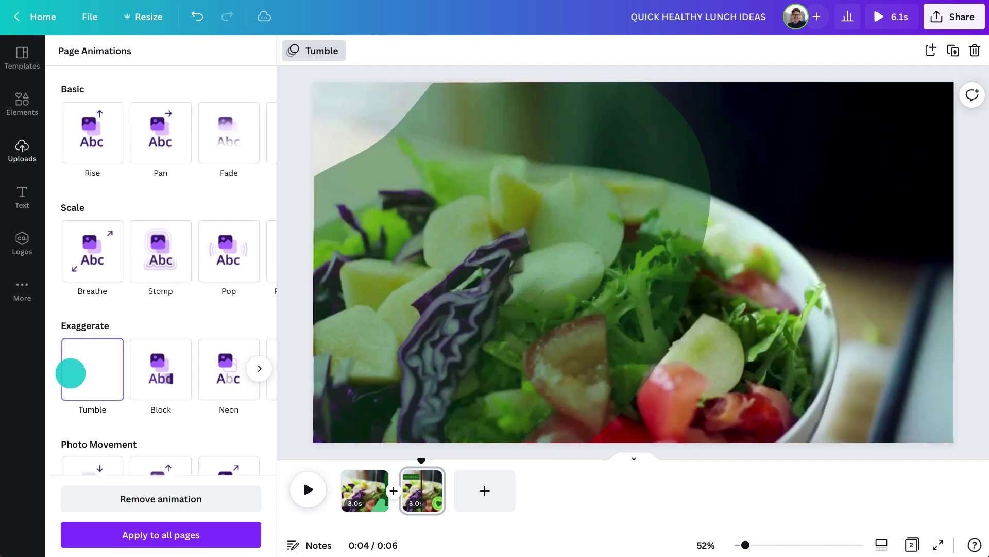
{"action": "left_click", "coordinate": [142, 530]}
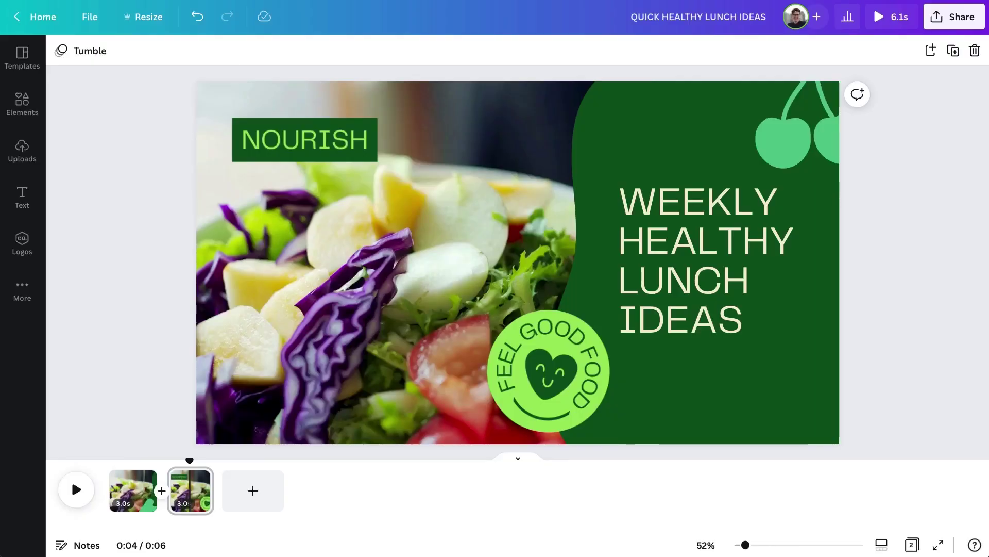
Step: Duplicate page 2 into a third page and delete its sticker, headline, green shape and NOURISH text
{"action": "right_click", "coordinate": [181, 477]}
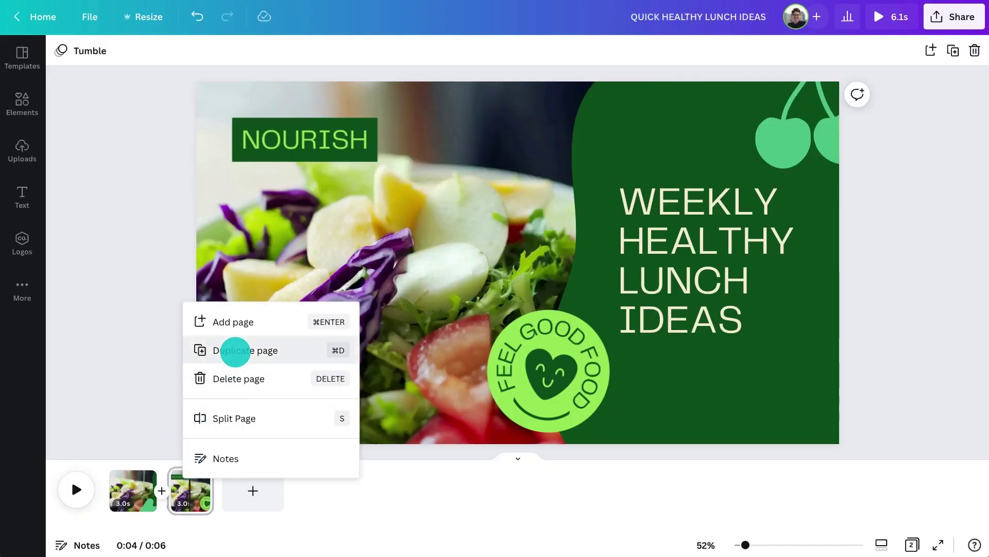
{"action": "left_click", "coordinate": [235, 351]}
{"action": "left_click", "coordinate": [516, 392]}
{"action": "key", "text": "Delete"}
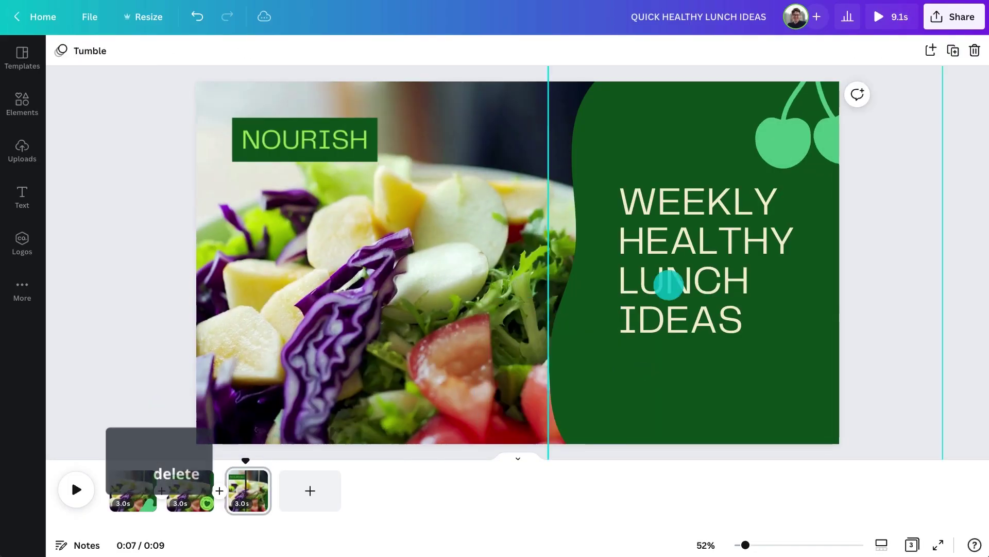
{"action": "left_click", "coordinate": [666, 283]}
{"action": "key", "text": "Delete"}
{"action": "left_click", "coordinate": [678, 305]}
{"action": "key", "text": "Delete"}
{"action": "left_click", "coordinate": [347, 143]}
{"action": "key", "text": "Delete"}
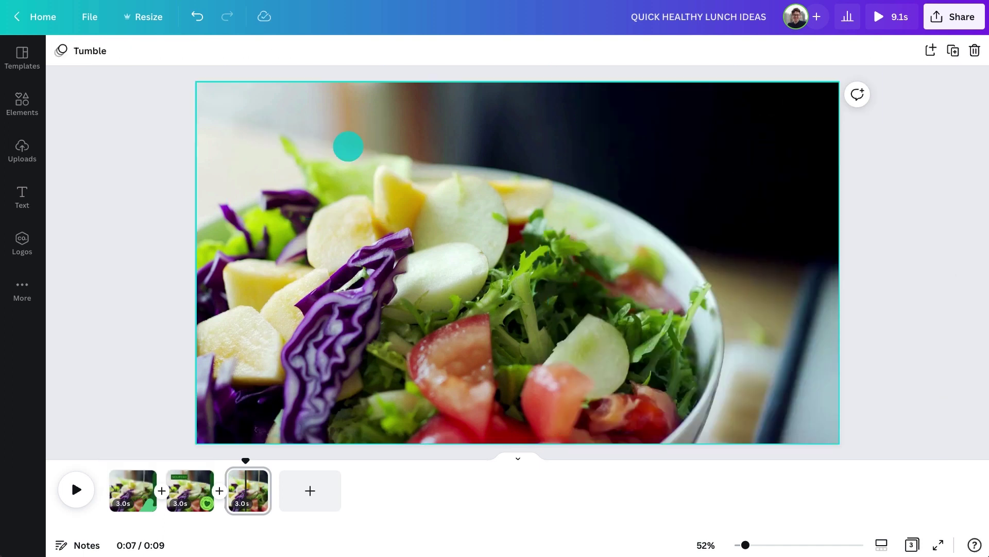
Step: Search stock videos for 'salad' and make the cucumber salad clip the page background
{"action": "left_click", "coordinate": [34, 101]}
{"action": "scroll", "coordinate": [195, 273], "scroll_direction": "down", "scroll_amount": 6}
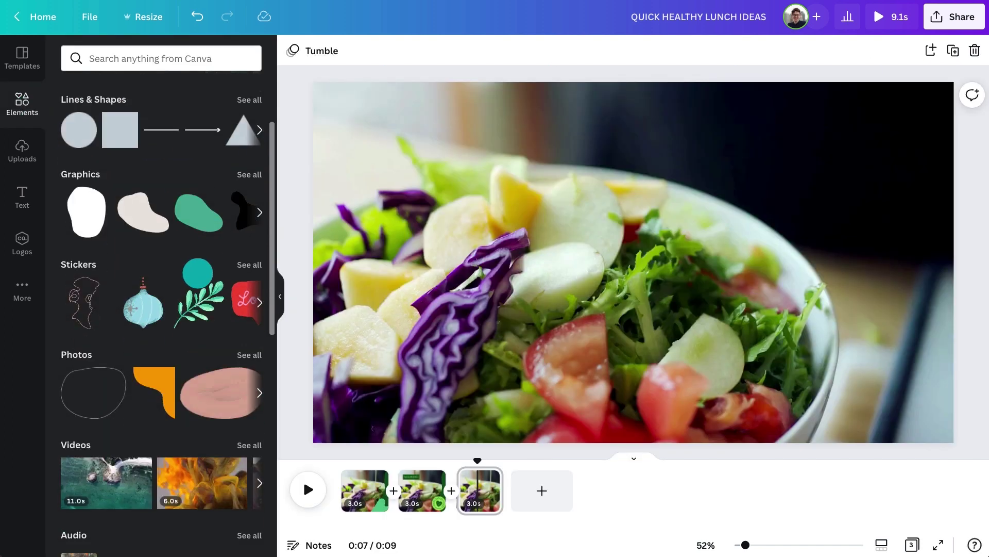
{"action": "left_click", "coordinate": [246, 256]}
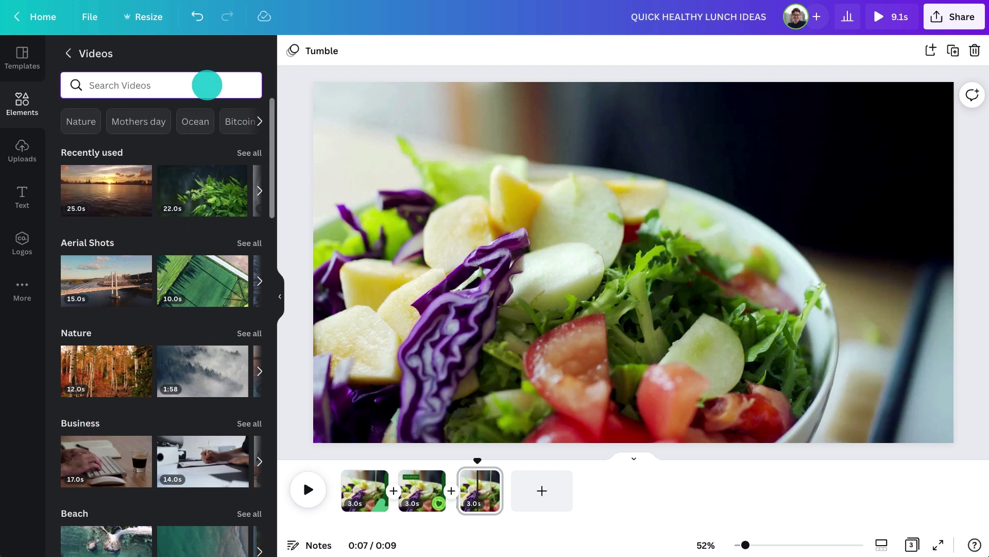
{"action": "type", "text": "salad"}
{"action": "key", "text": "Return"}
{"action": "scroll", "coordinate": [199, 266], "scroll_direction": "down", "scroll_amount": 10}
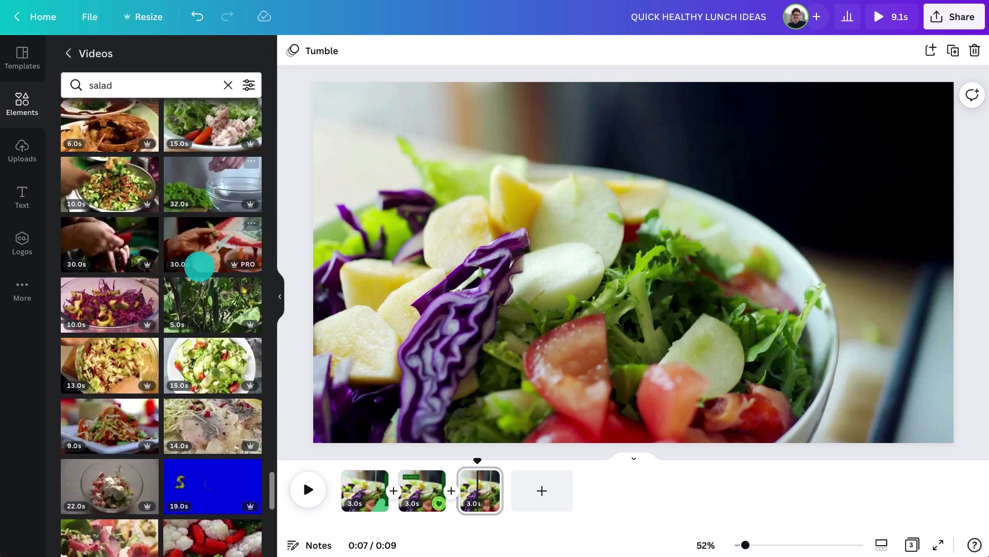
{"action": "left_click_drag", "start_coordinate": [199, 267], "coordinate": [332, 106]}
{"action": "left_click", "coordinate": [280, 282]}
Step: Add NOURISH text at size 114, moved up-left, and tilt the beige blob to -15°
{"action": "type", "text": "text"}
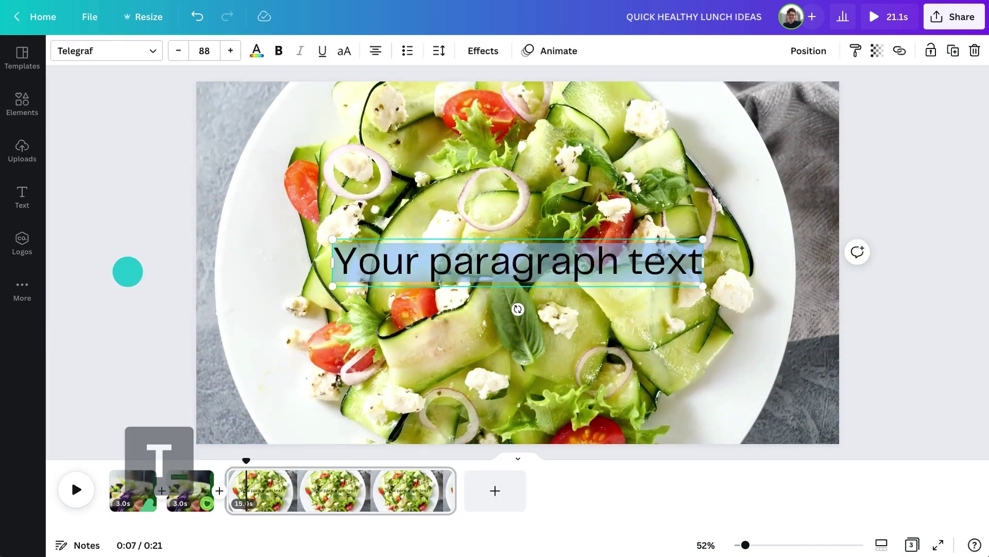
{"action": "type", "text": "NOURISH"}
{"action": "key", "text": "Escape"}
{"action": "left_click_drag", "start_coordinate": [423, 268], "coordinate": [316, 244]}
{"action": "left_click", "coordinate": [210, 51]}
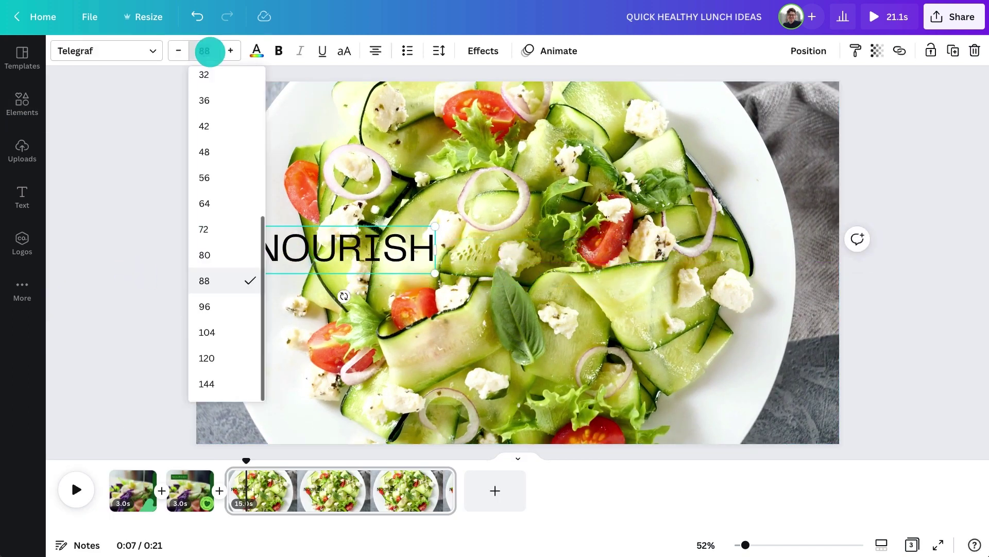
{"action": "type", "text": "114"}
{"action": "key", "text": "Return"}
{"action": "left_click", "coordinate": [257, 50]}
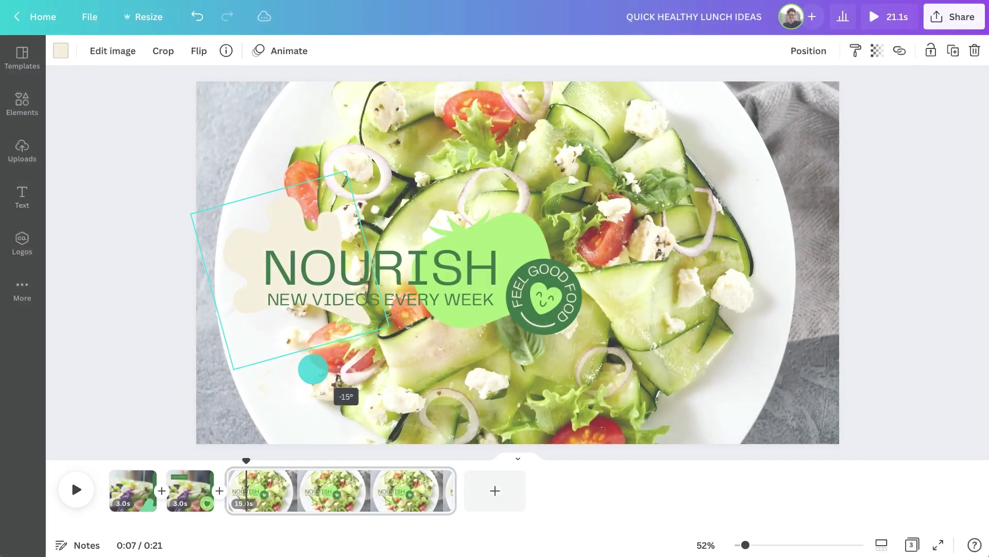
{"action": "left_click_drag", "start_coordinate": [313, 368], "coordinate": [311, 367]}
{"action": "left_click_drag", "start_coordinate": [294, 221], "coordinate": [292, 214]}
{"action": "key", "text": "Escape"}
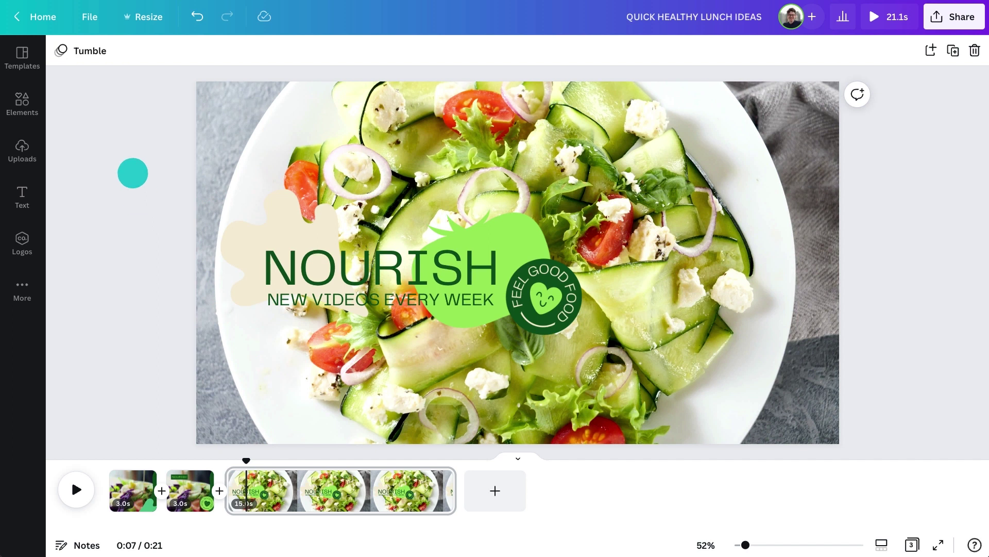
Step: Bring up the page animation choices for the third page
{"action": "left_click", "coordinate": [95, 51]}
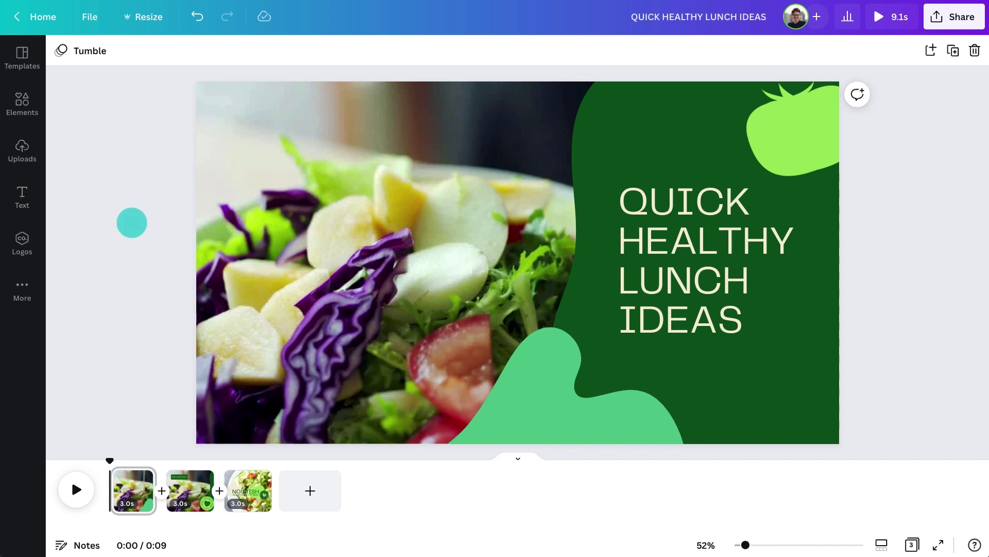
Step: Open all Audio under Elements and search it for 'tropical' tracks
{"action": "left_click", "coordinate": [33, 109]}
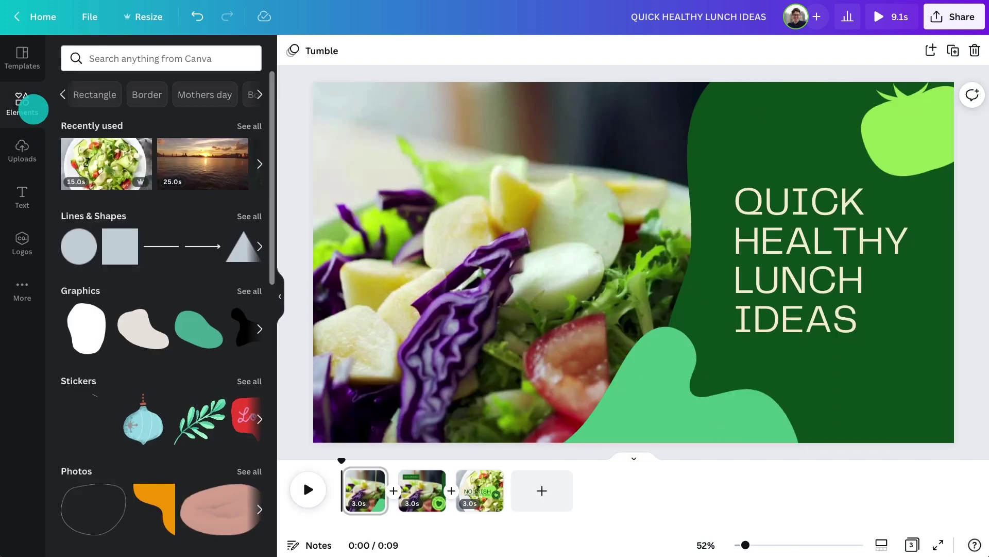
{"action": "scroll", "coordinate": [122, 265], "scroll_direction": "down", "scroll_amount": 7}
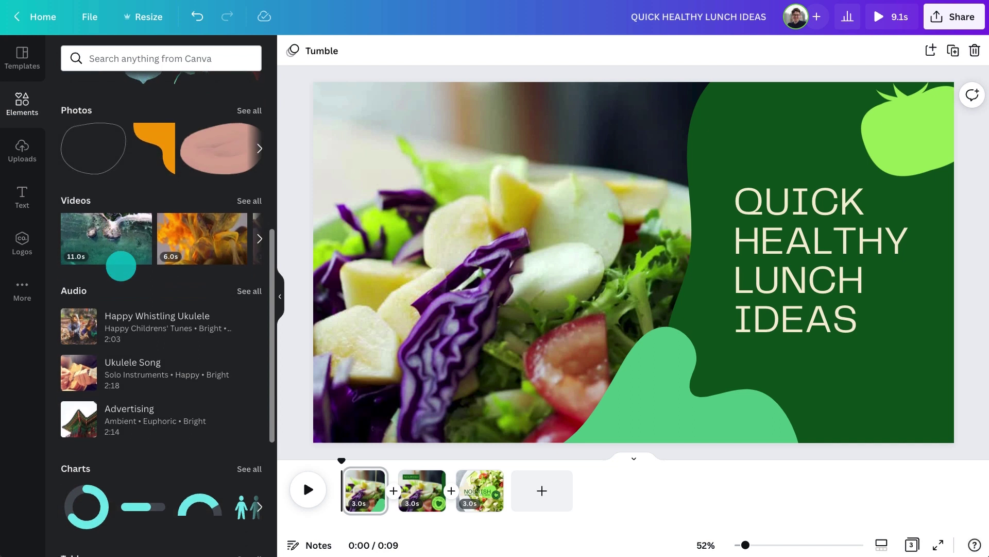
{"action": "left_click", "coordinate": [242, 292]}
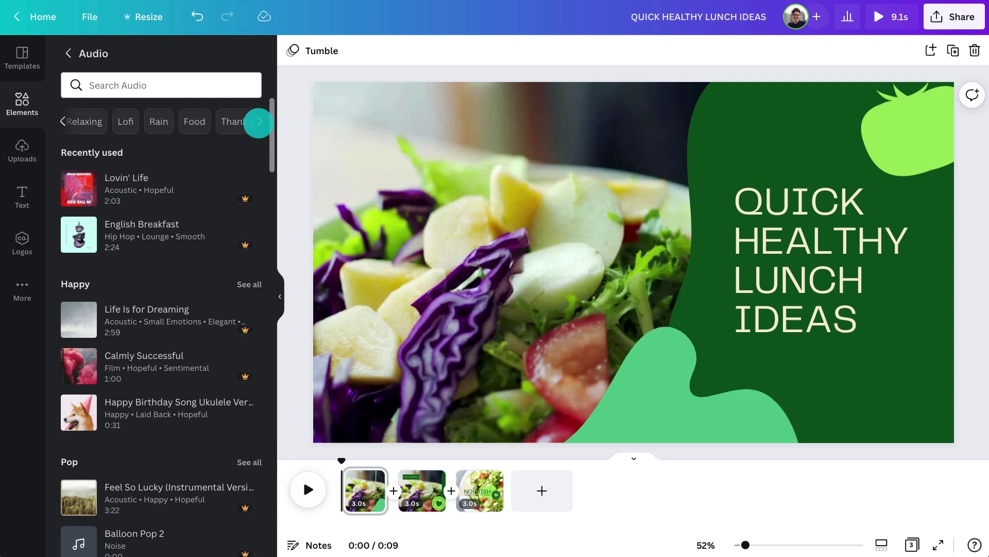
{"action": "type", "text": "tropical"}
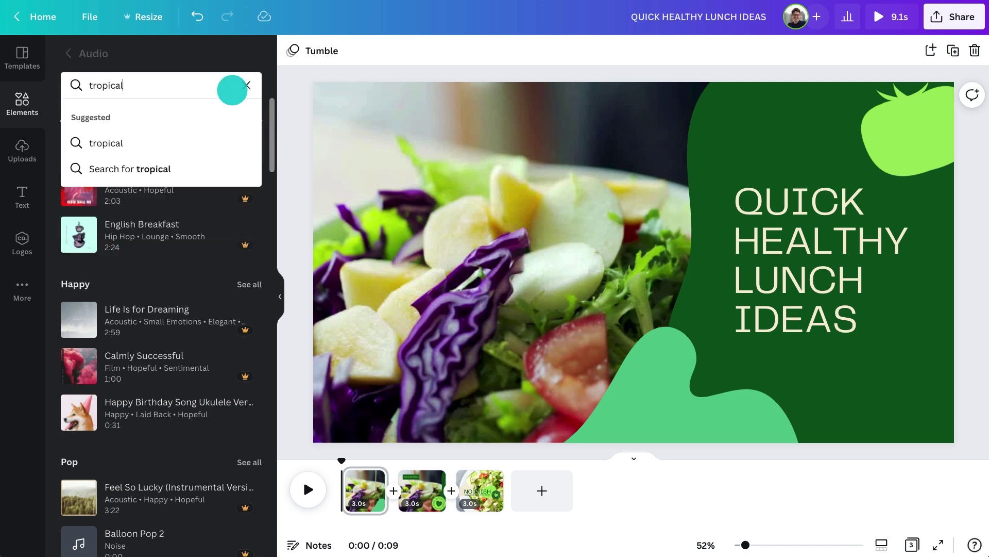
{"action": "key", "text": "Return"}
{"action": "mouse_move", "coordinate": [78, 306]}
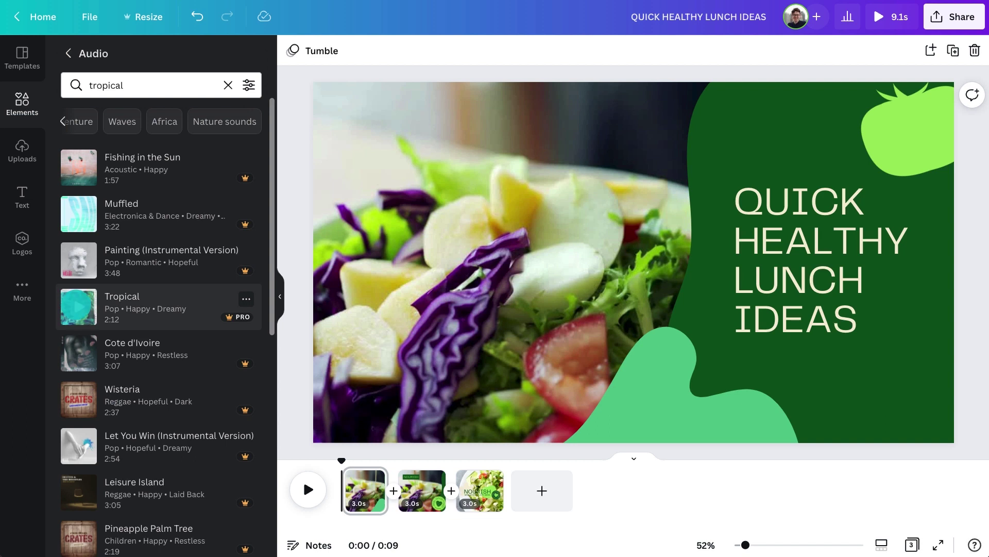
Step: Add the Tropical track to the timeline and shift it so a later part plays
{"action": "left_click_drag", "start_coordinate": [78, 306], "coordinate": [365, 493]}
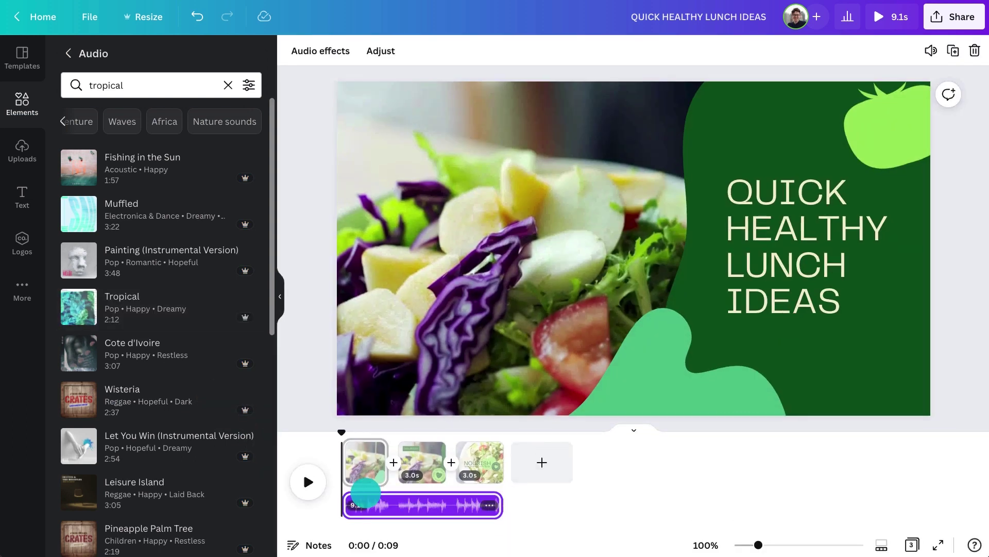
{"action": "left_click", "coordinate": [278, 310]}
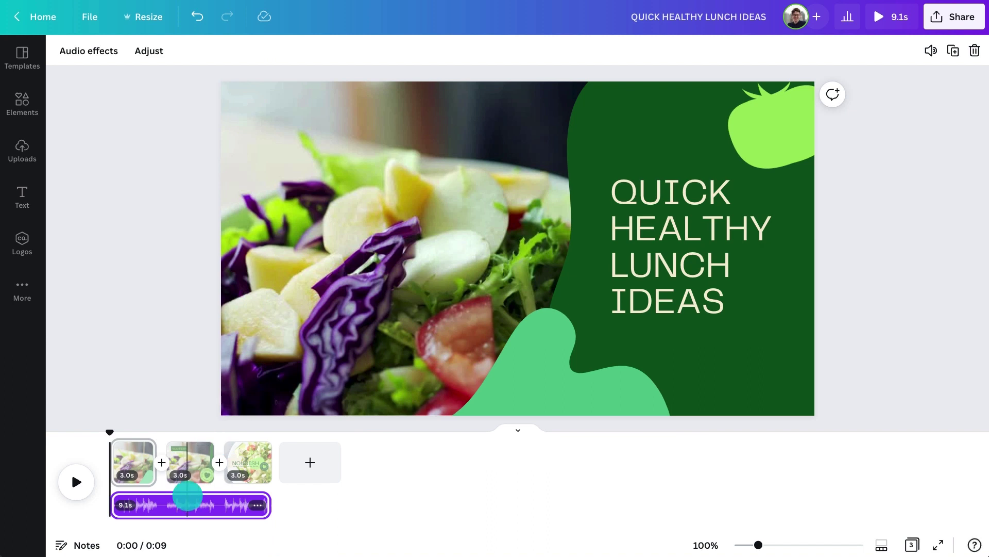
{"action": "double_click", "coordinate": [186, 499]}
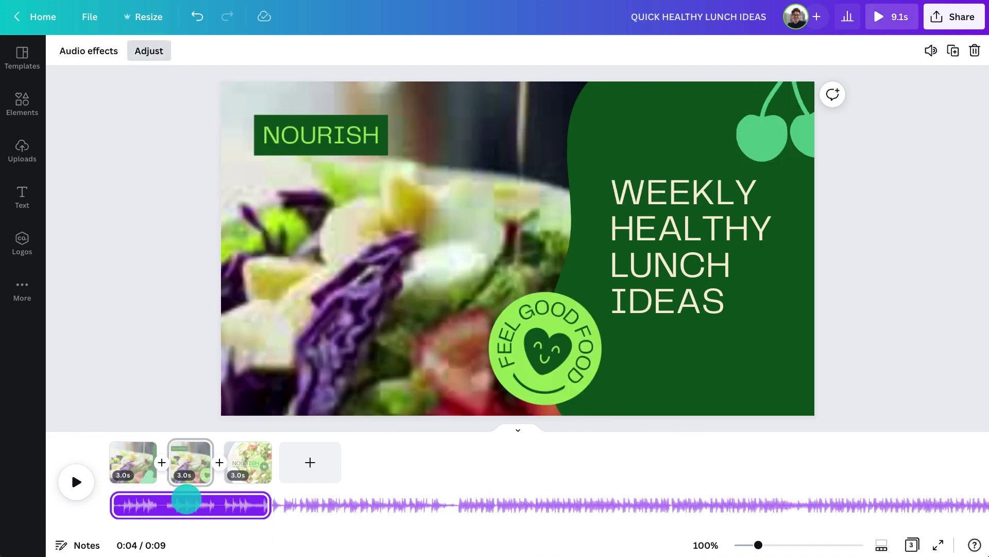
{"action": "left_click_drag", "start_coordinate": [247, 505], "coordinate": [153, 506]}
{"action": "left_click", "coordinate": [175, 373]}
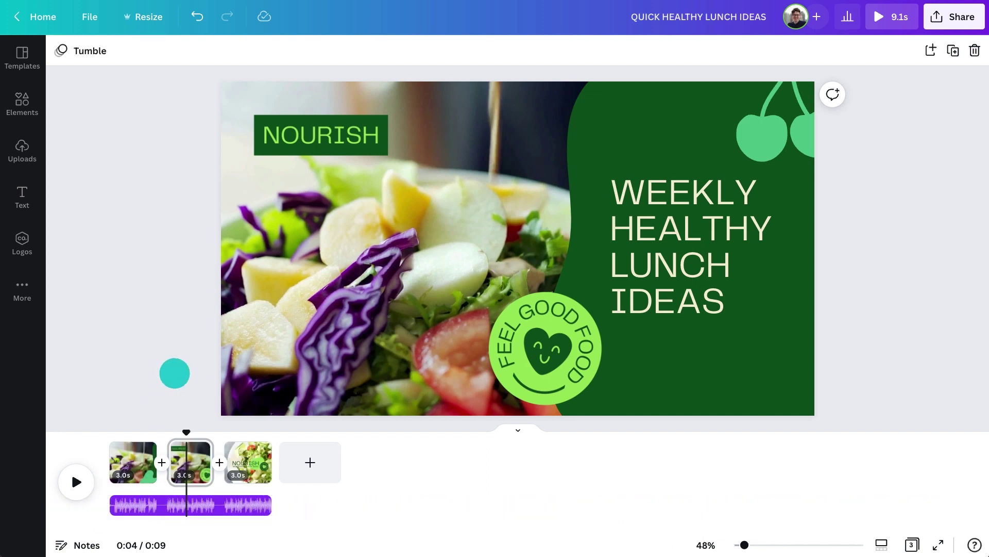
Step: Give the Tropical audio a 1.0s fade-in and 2.0s fade-out
{"action": "left_click", "coordinate": [192, 507]}
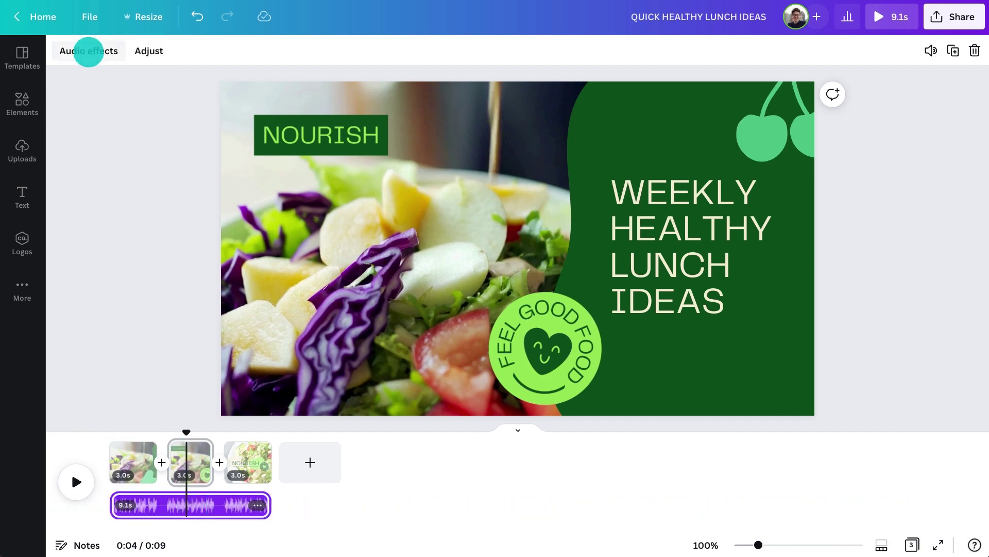
{"action": "left_click", "coordinate": [89, 51]}
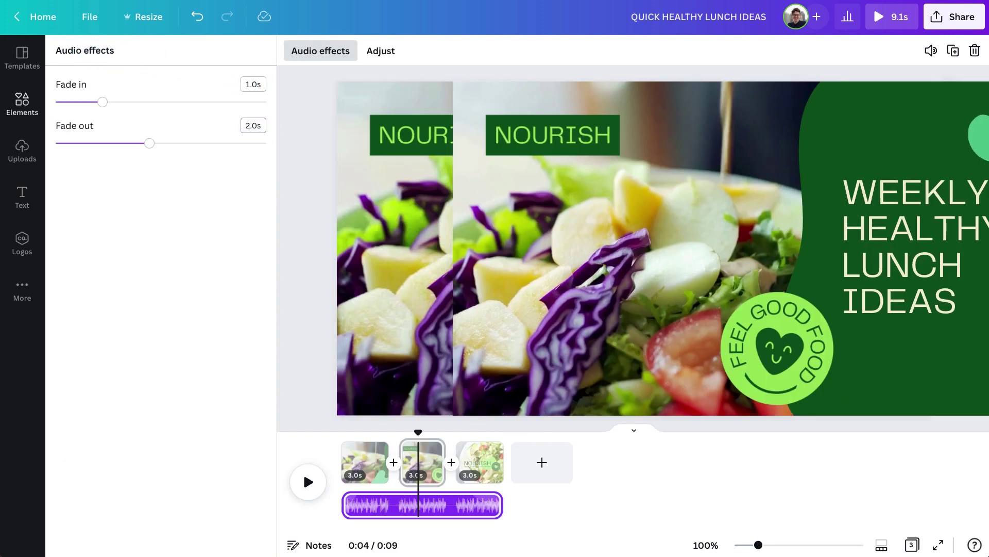
{"action": "left_click", "coordinate": [296, 155]}
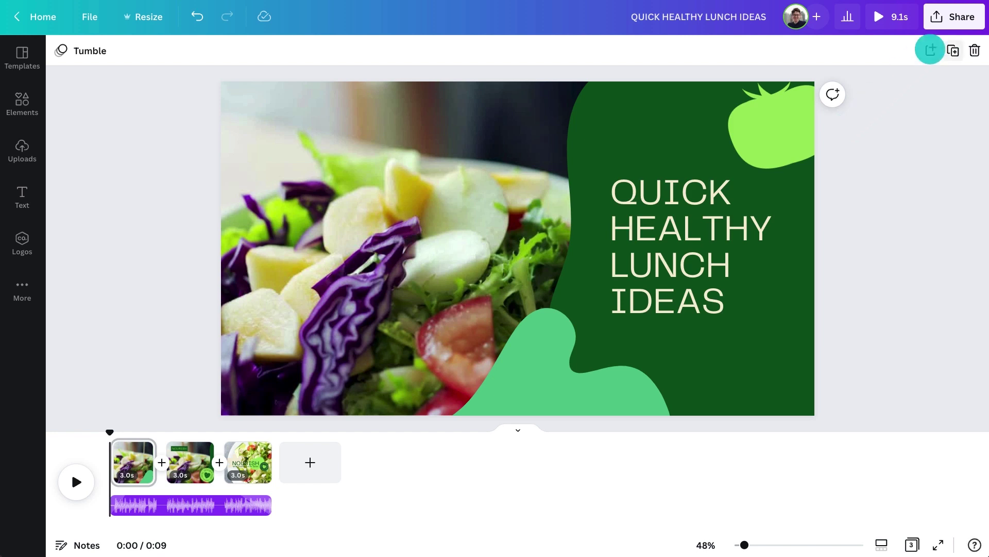
Step: Download all 3 pages of the intro as an MP4 Video
{"action": "left_click", "coordinate": [959, 21]}
{"action": "left_click", "coordinate": [864, 326]}
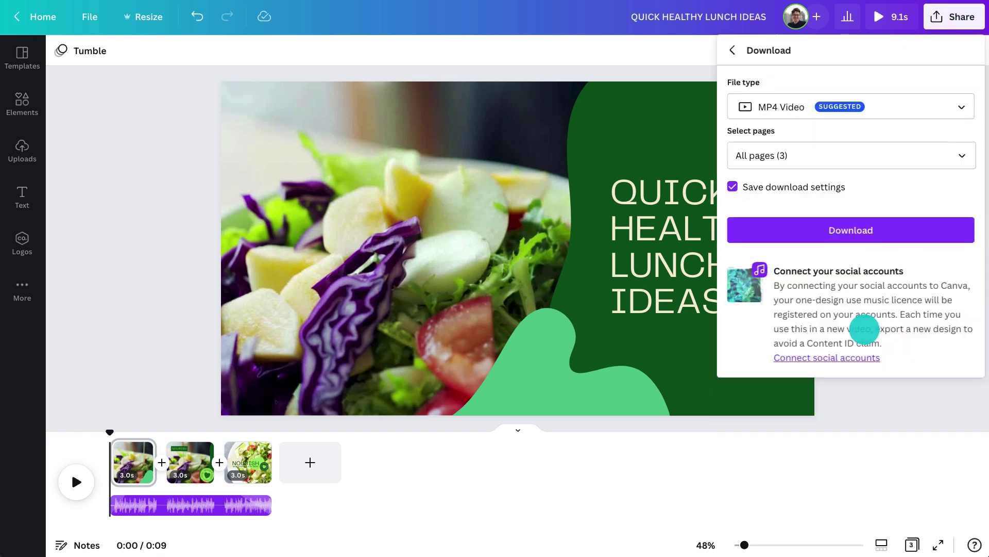
{"action": "left_click", "coordinate": [890, 107]}
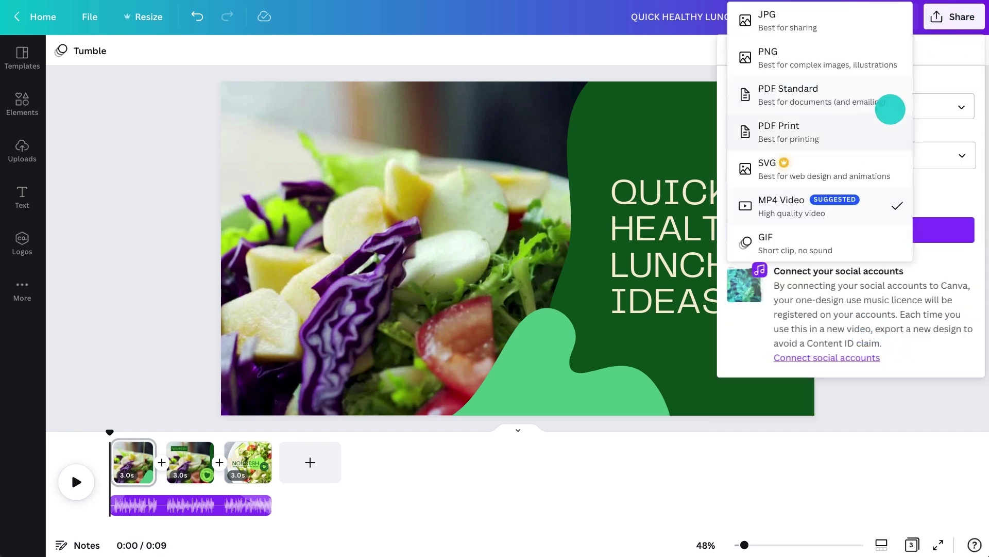
{"action": "left_click", "coordinate": [882, 195]}
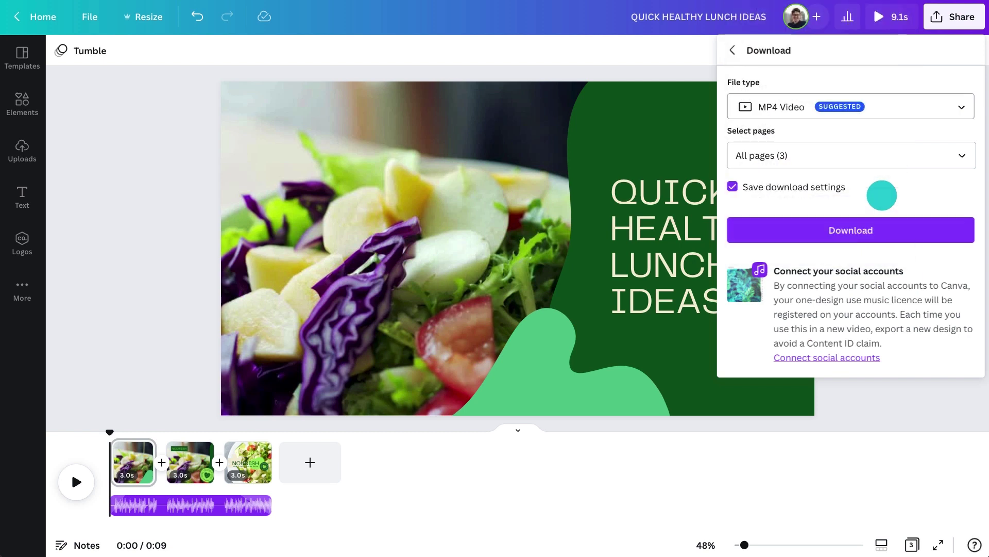
{"action": "left_click", "coordinate": [886, 231]}
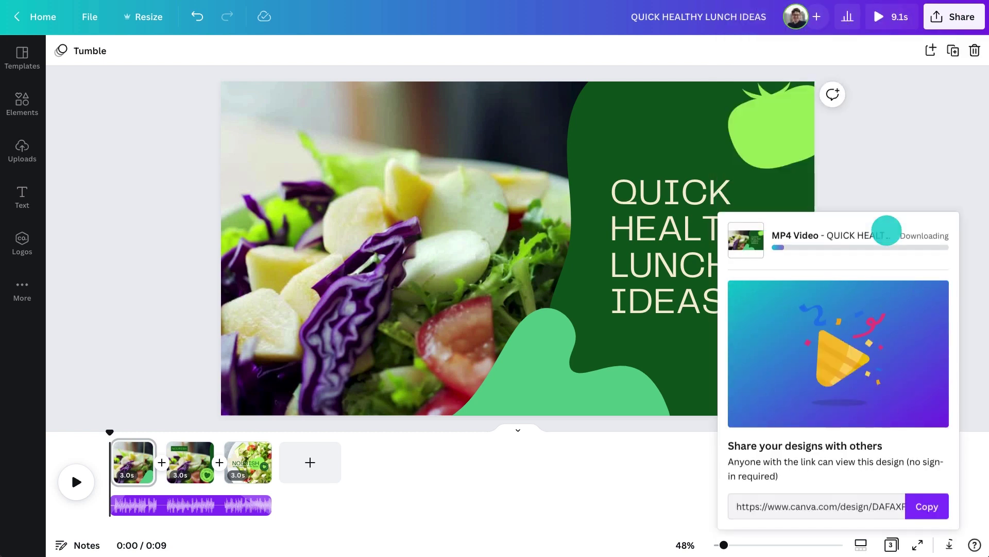